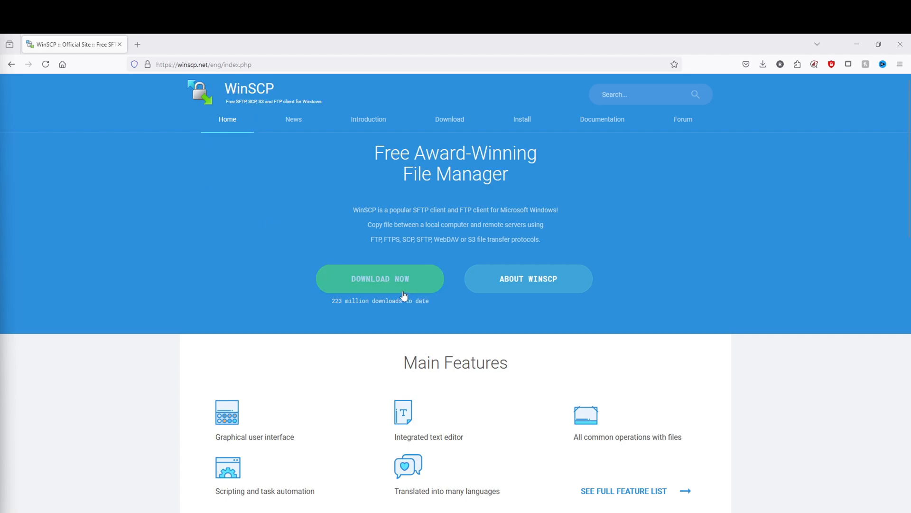
Download the WinSCP 6.3.5 installer (WinSCP-6.3.5-Setup.exe) from the WinSCP download page.
left_click(382, 284)
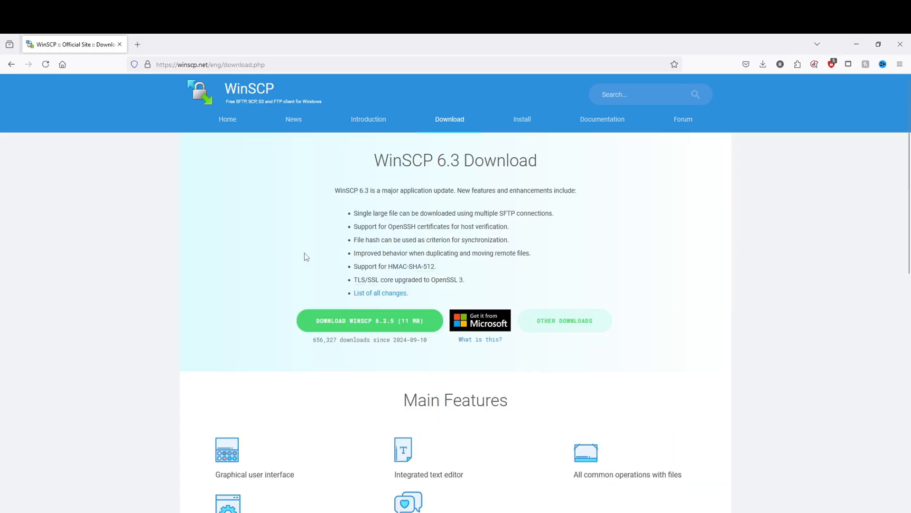
left_click(322, 329)
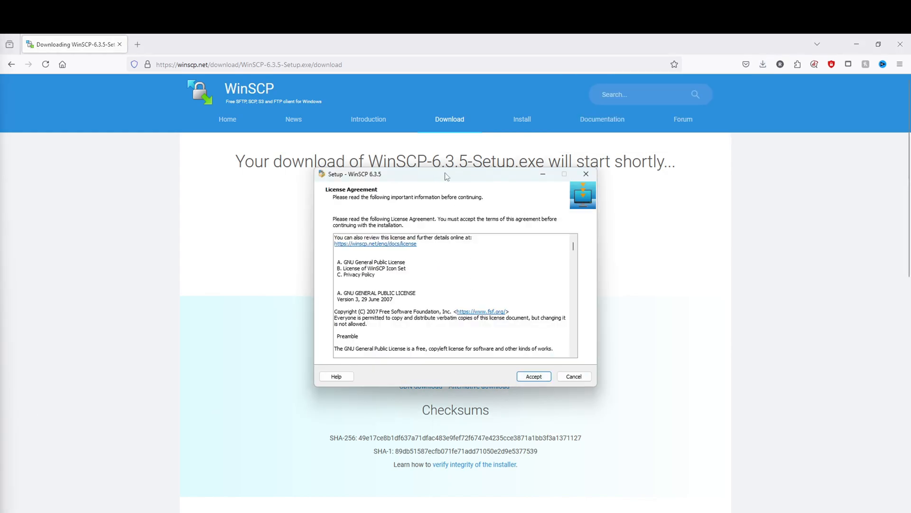
Accept the license, choose Full upgrade, and install WinSCP to C:\Program Files (x86)\WinSCP.
left_click_drag(443, 176, 428, 172)
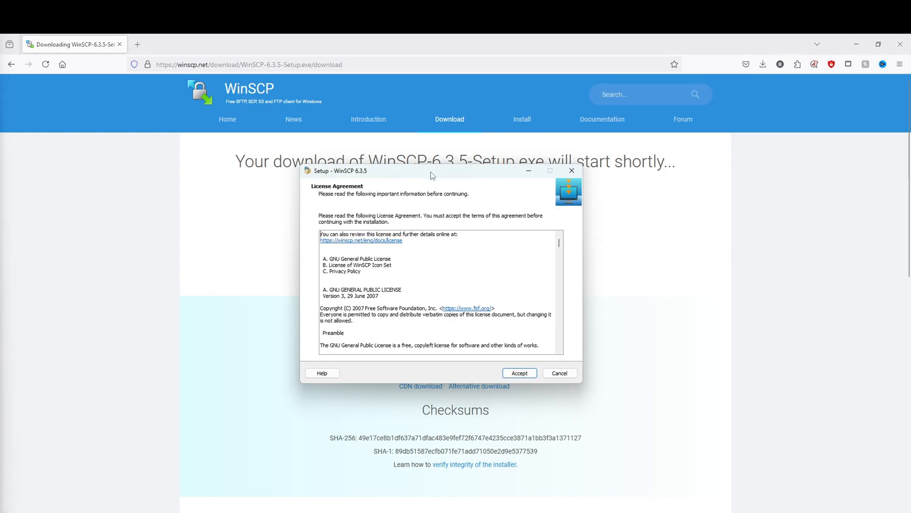
left_click(519, 373)
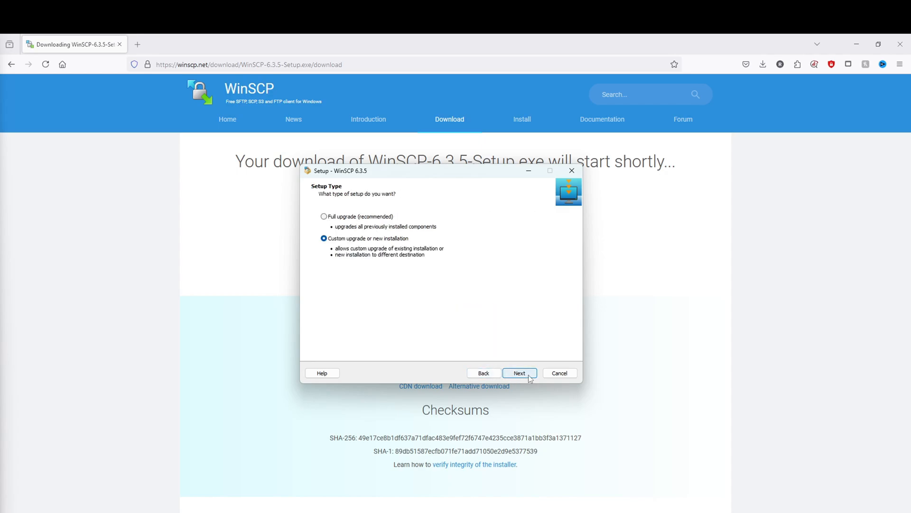
left_click(347, 217)
left_click(519, 373)
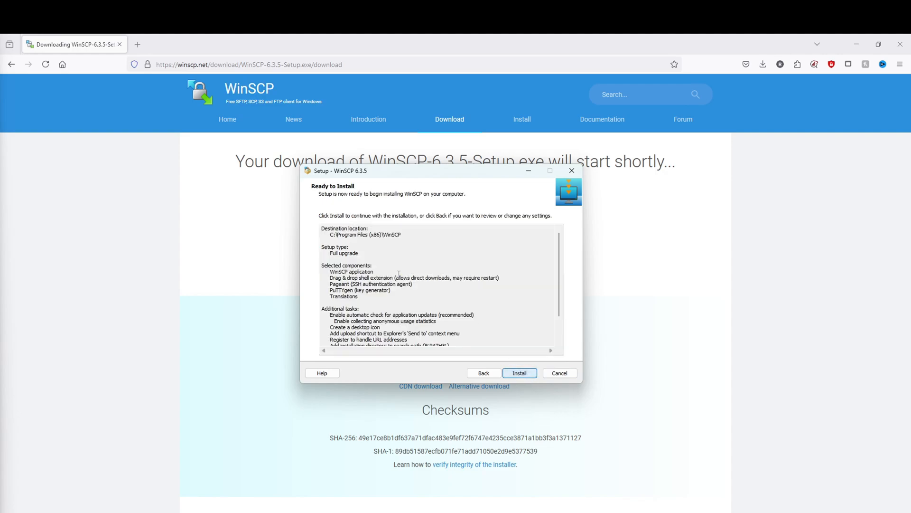
scroll(556, 264, "down", 2)
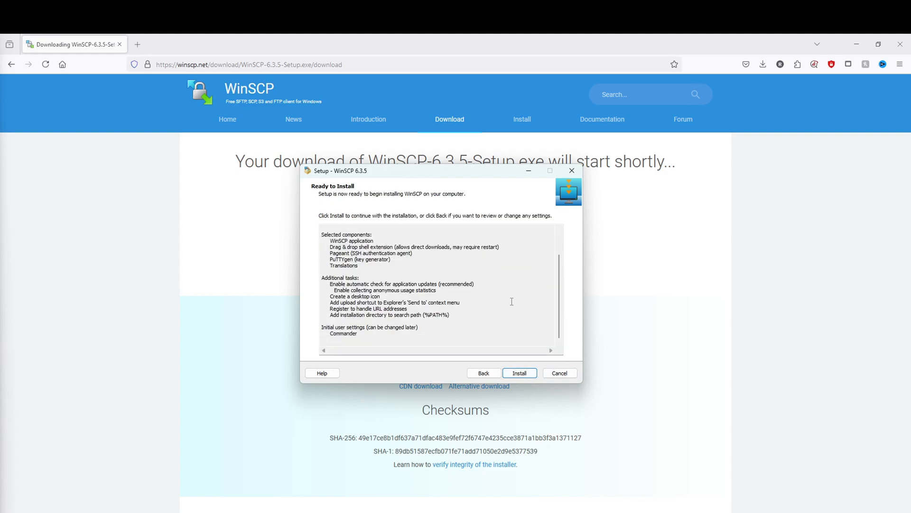
left_click(514, 373)
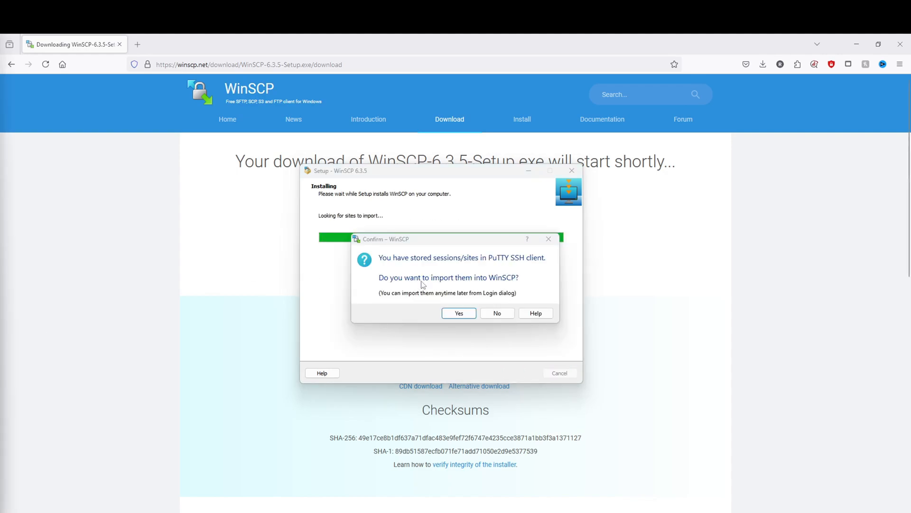
left_click_drag(402, 267, 428, 252)
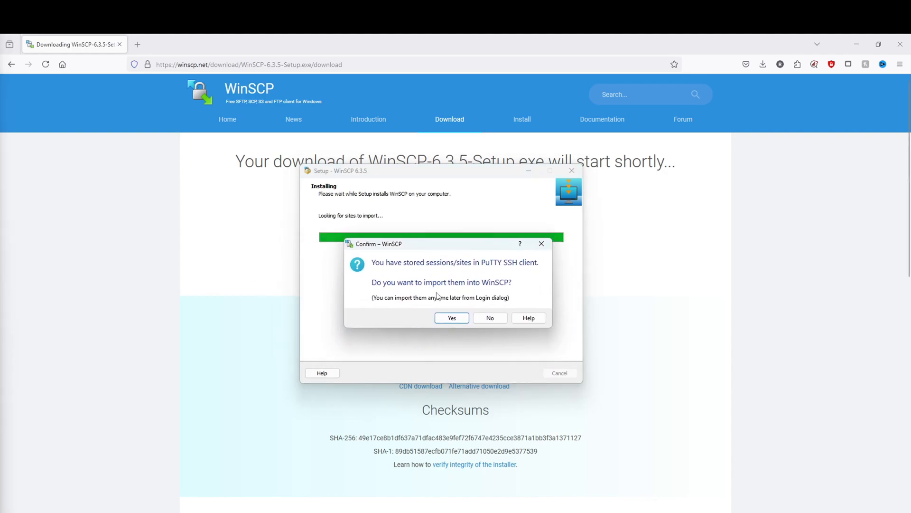
Skip PuTTY session import and the Getting started page, finish setup, and minimize Firefox.
left_click(491, 319)
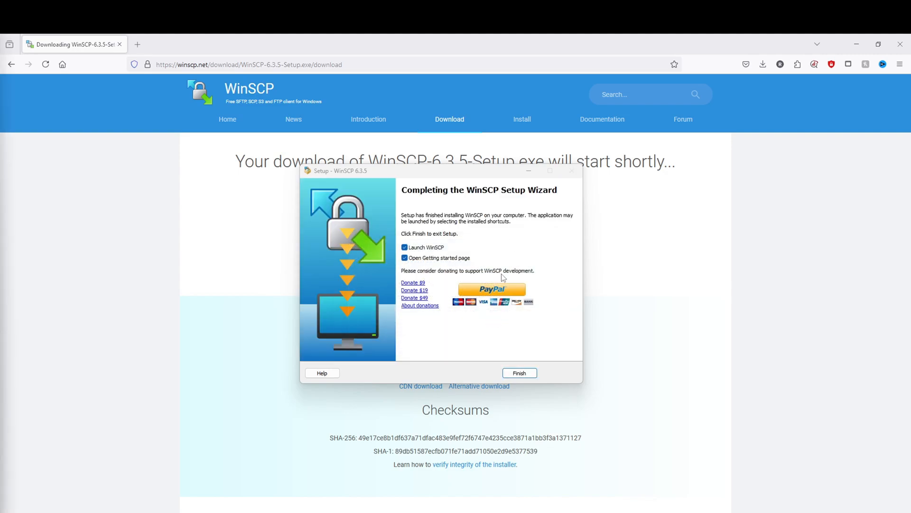
left_click(451, 258)
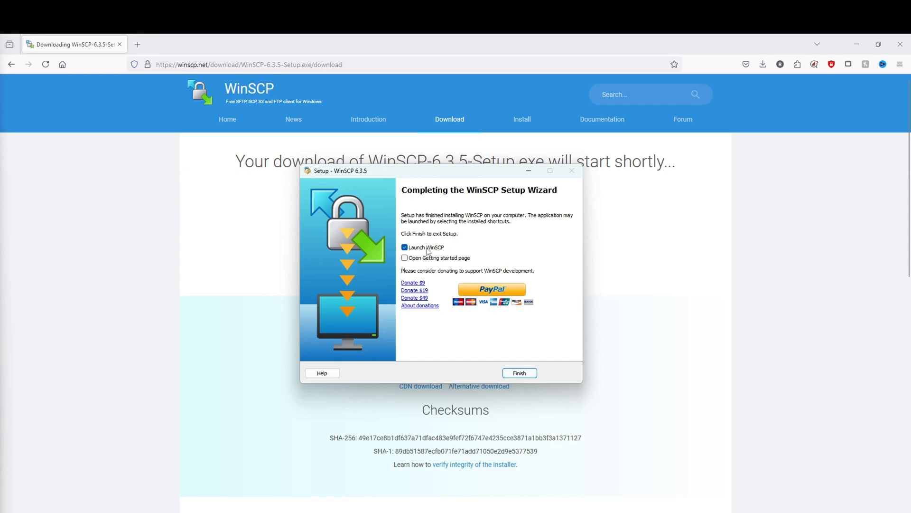
left_click(525, 374)
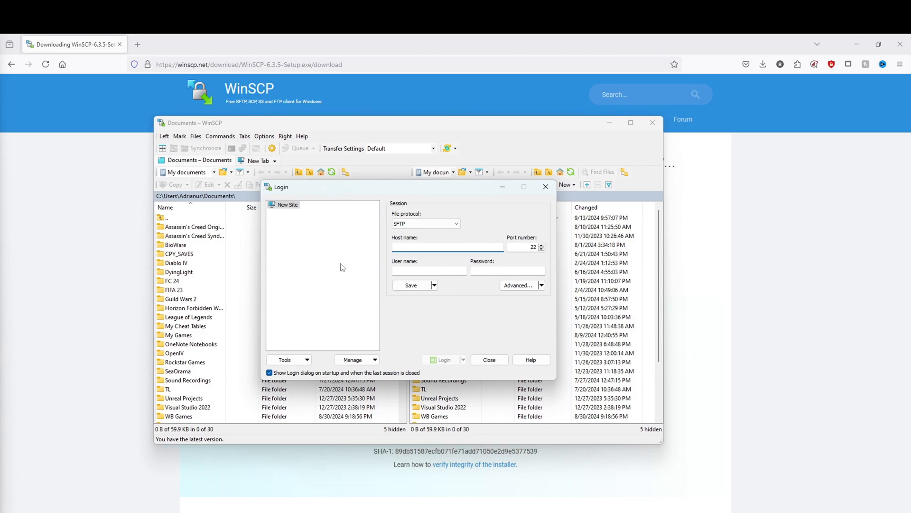
left_click(850, 41)
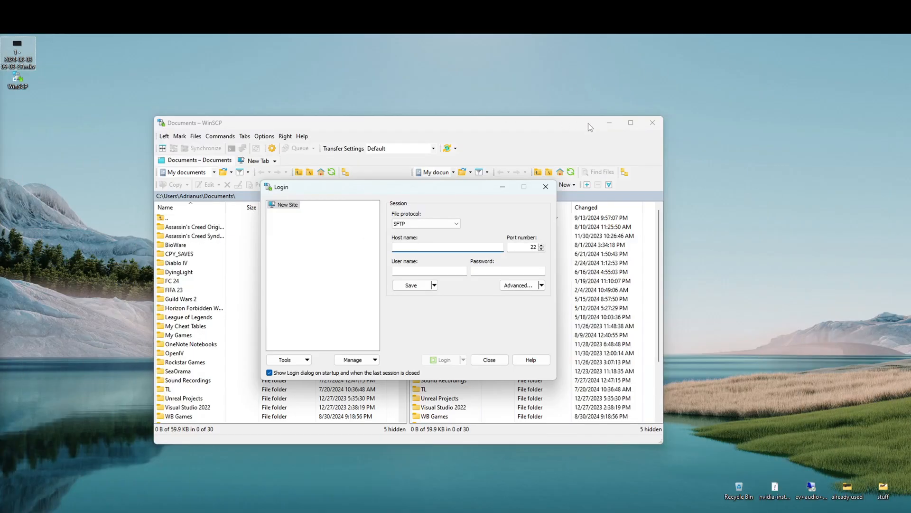
left_click(59, 101)
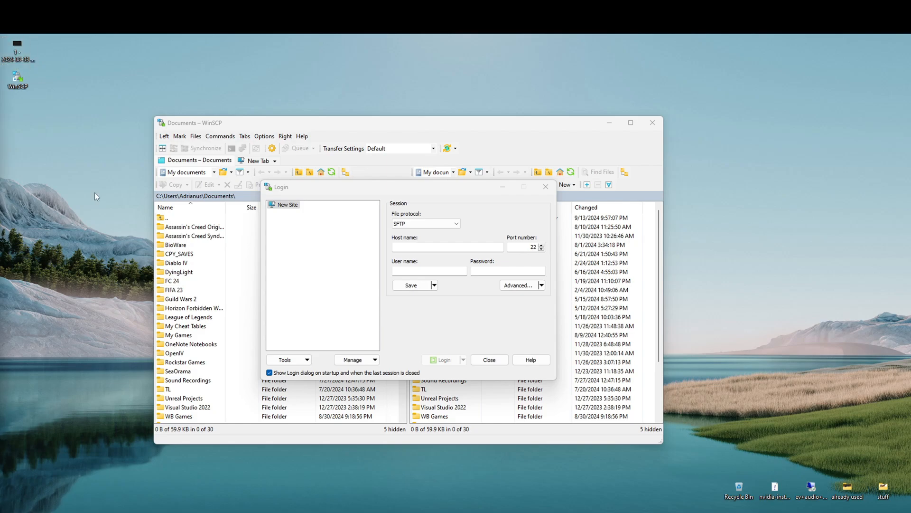
double_click(18, 48)
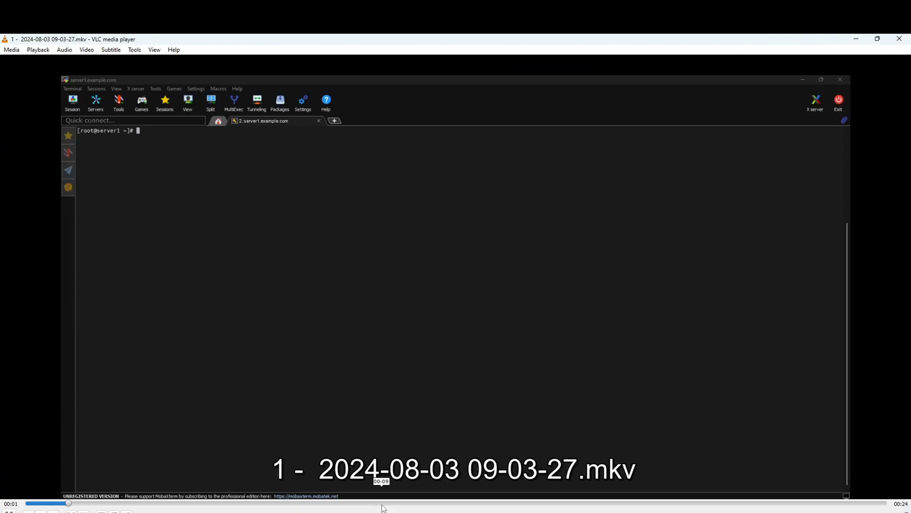
left_click(385, 503)
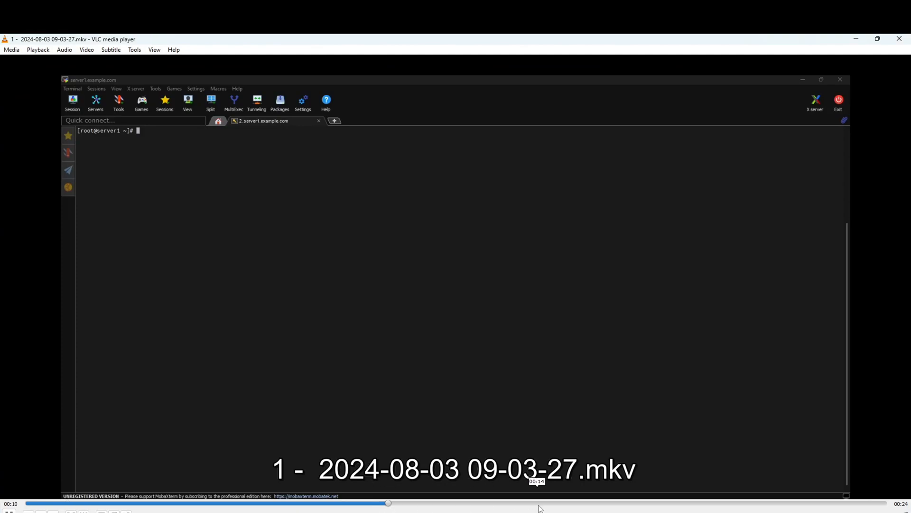
left_click(581, 503)
left_click(714, 503)
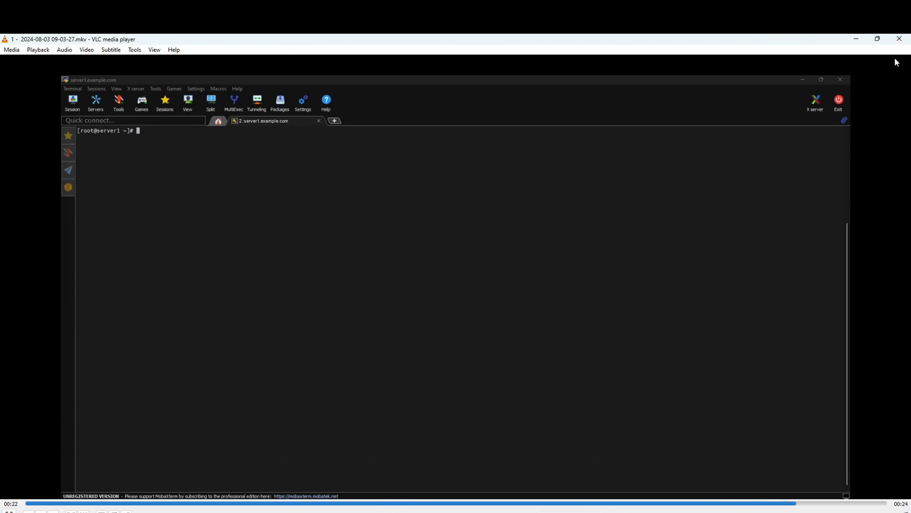
left_click(899, 39)
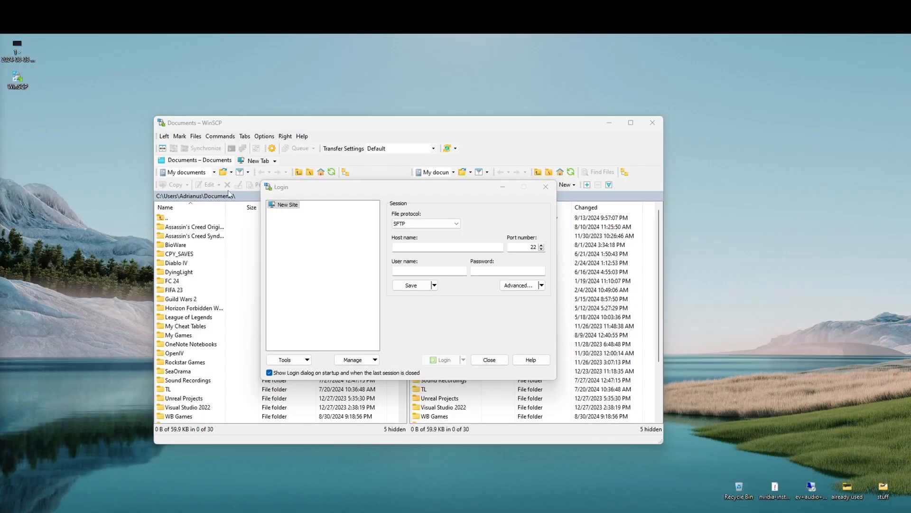
left_click(27, 57)
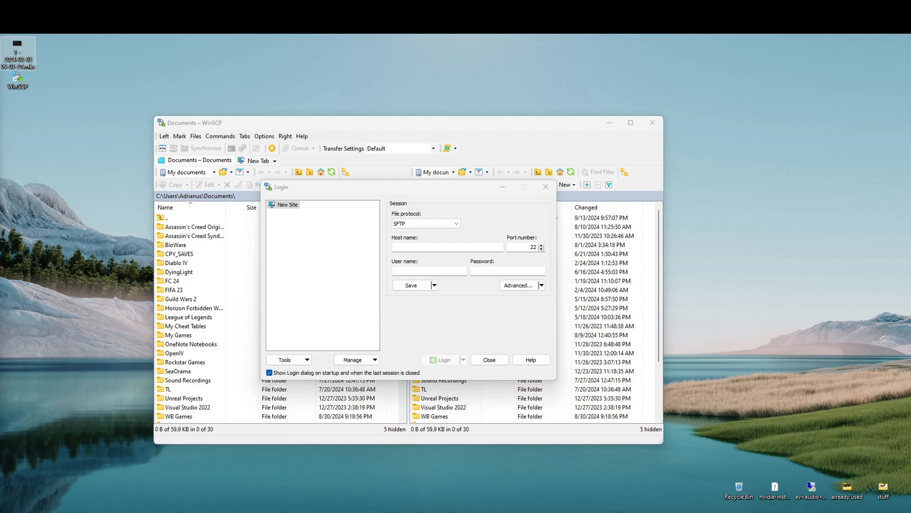
Run hostname in the MobaXterm server2 session and select the server2.example.com output.
left_click(456, 480)
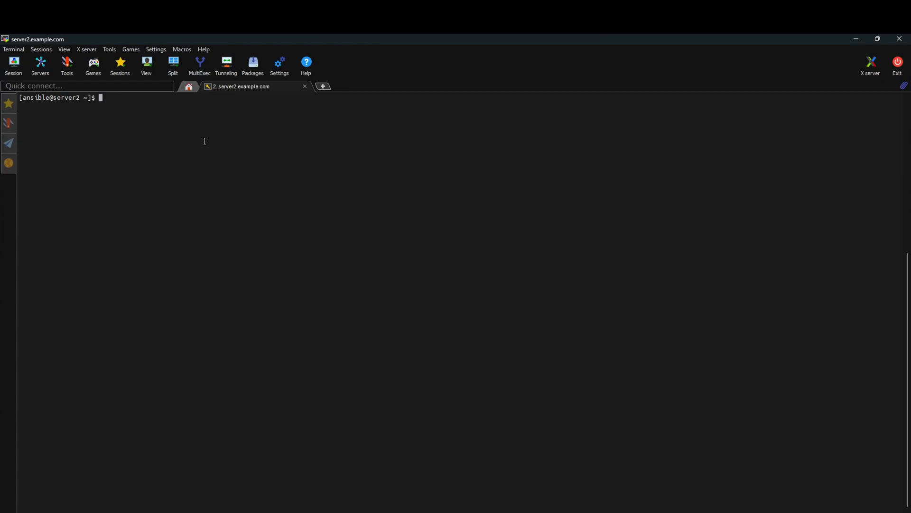
type("hostname")
key("Return")
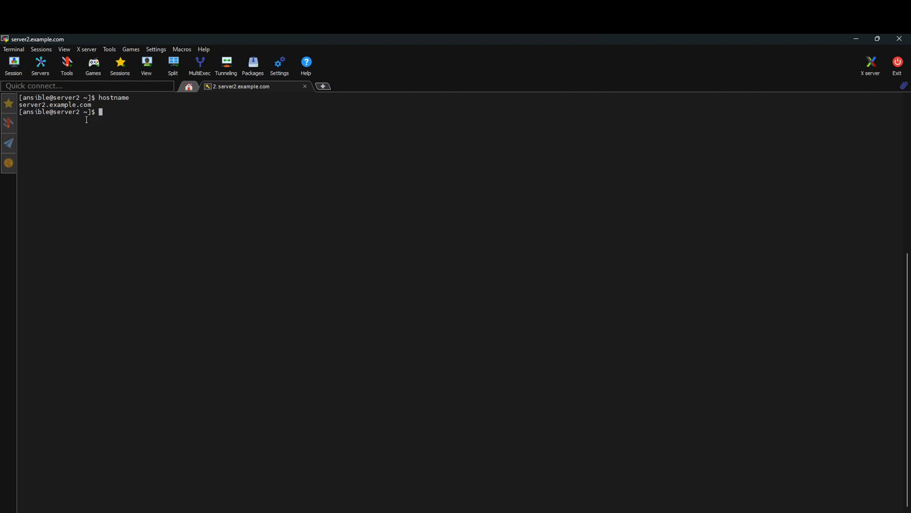
double_click(77, 104)
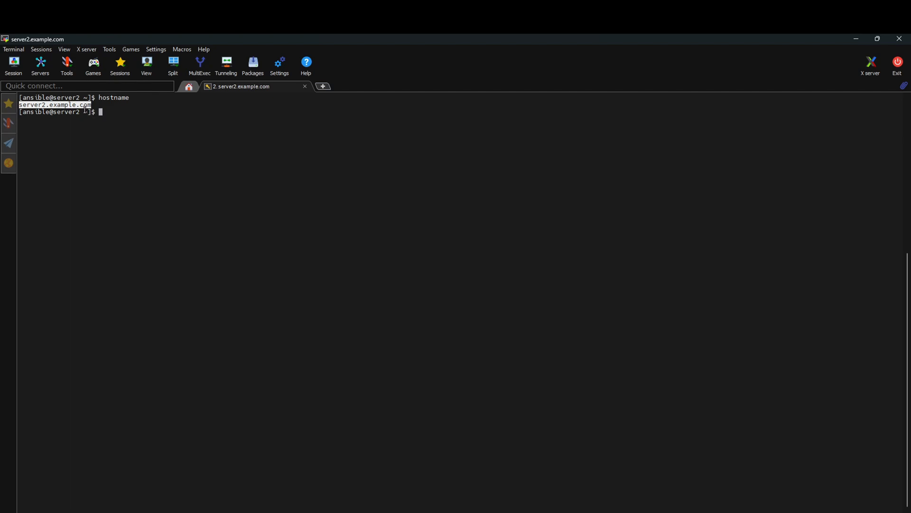
double_click(76, 104)
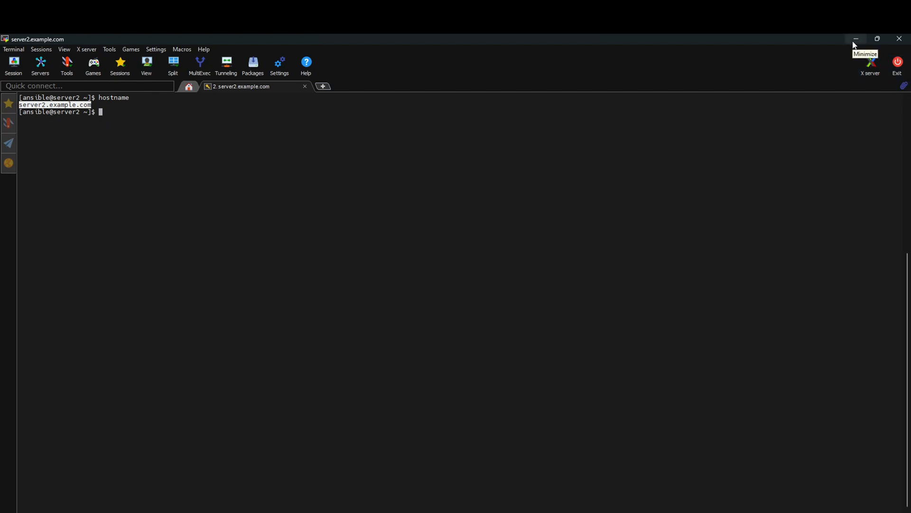
Log in to server2.example.com as user ansible with the account password and accept its host key.
left_click(854, 45)
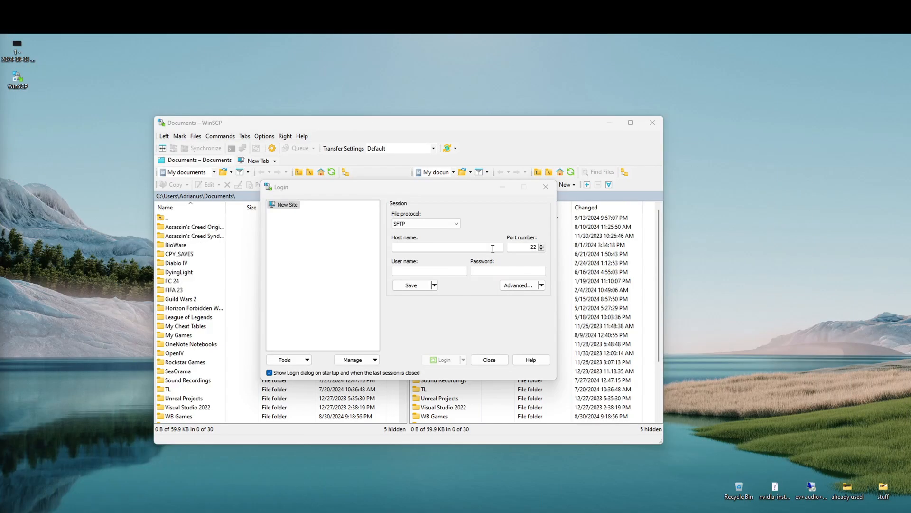
left_click(444, 248)
type("server2.example.com")
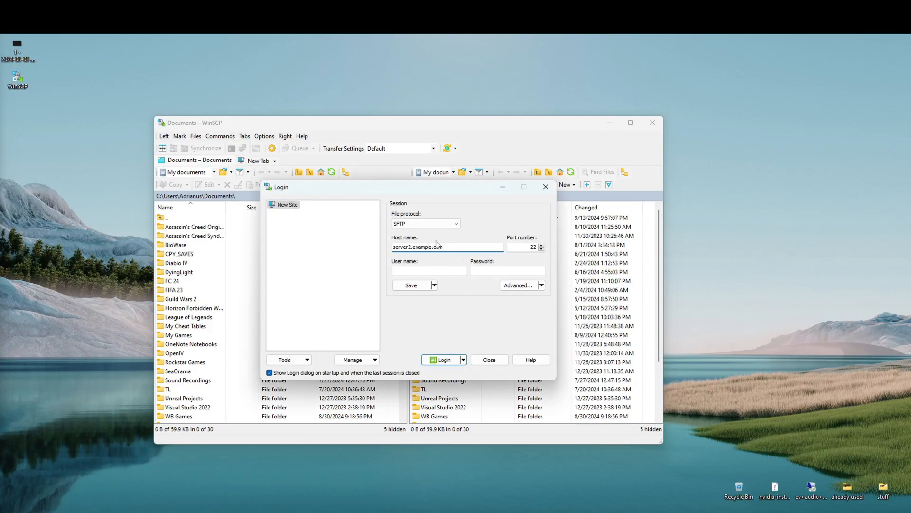
left_click(417, 271)
type("ansible")
left_click(521, 271)
type("********")
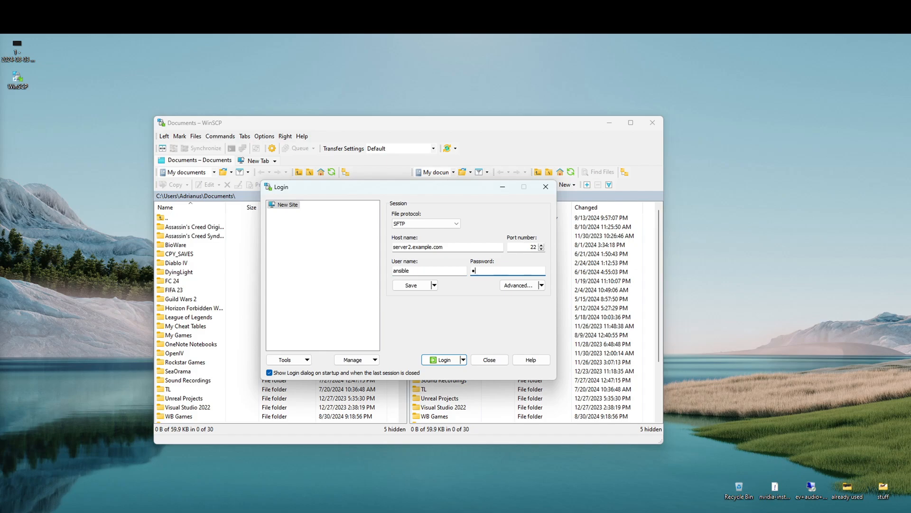
key("Return")
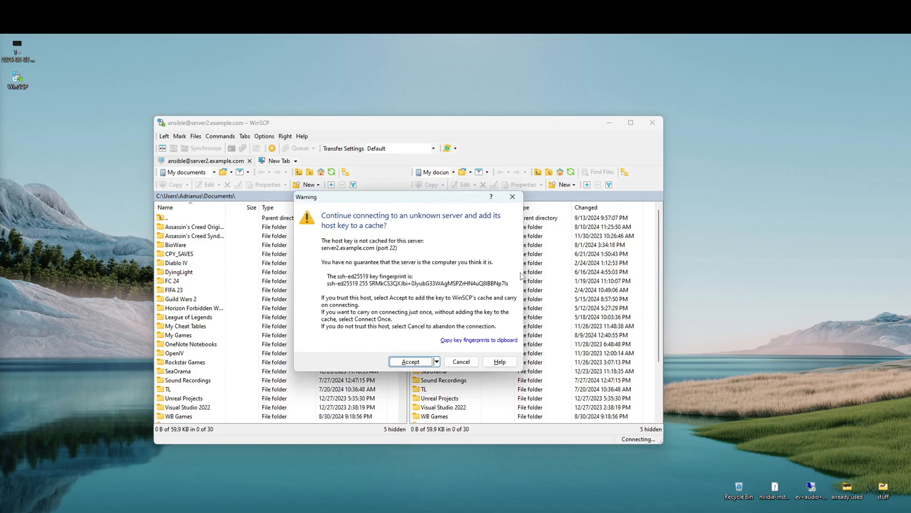
left_click_drag(404, 203, 408, 203)
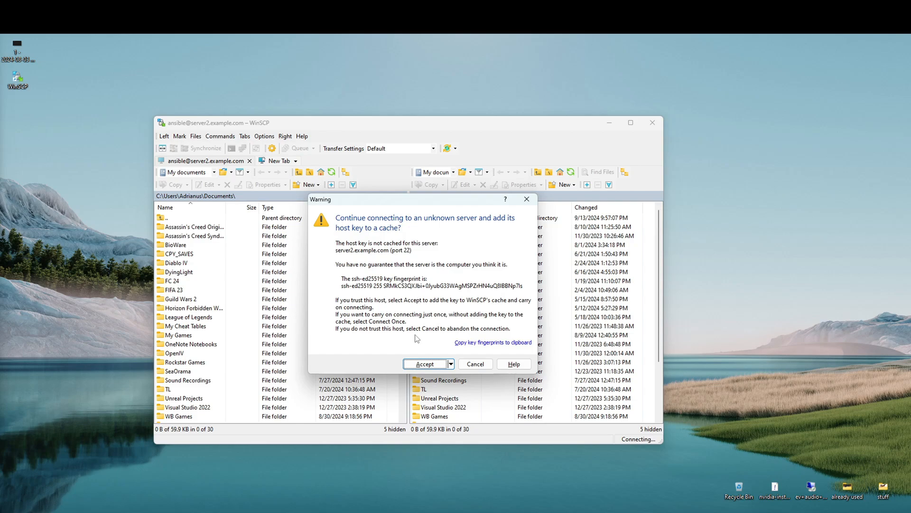
left_click(421, 364)
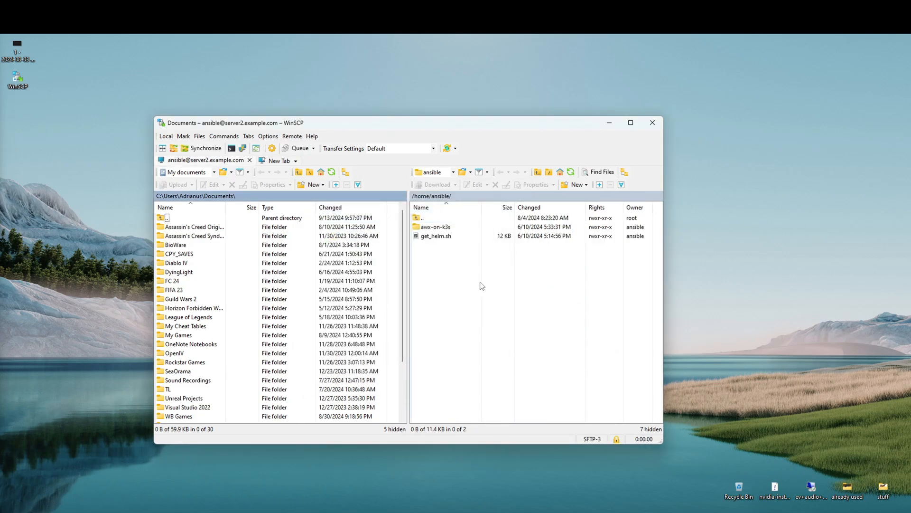
Maximize the WinSCP session window and move the local panel up from Documents to the home folder.
left_click(460, 199)
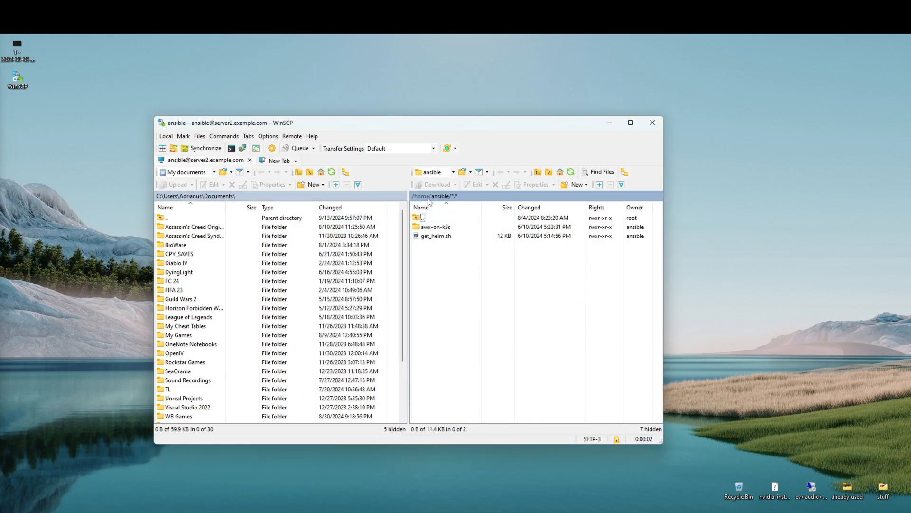
left_click(630, 123)
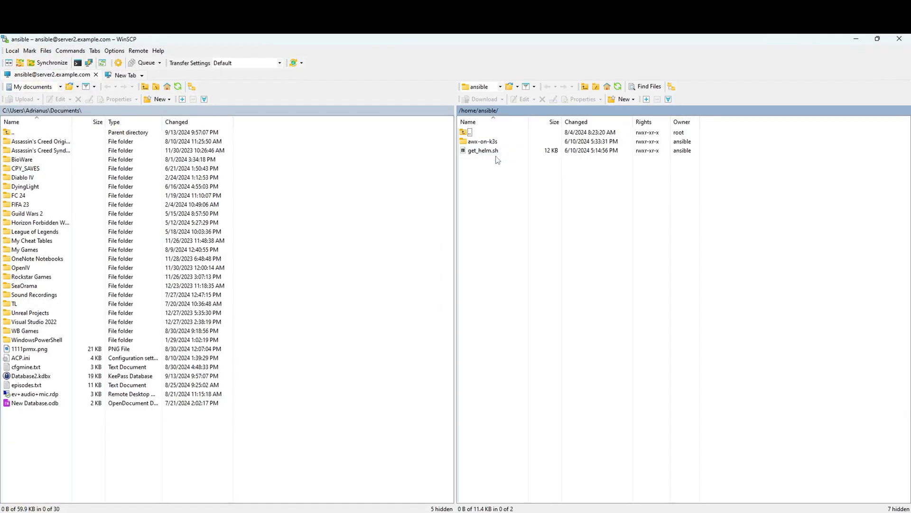
left_click(31, 111)
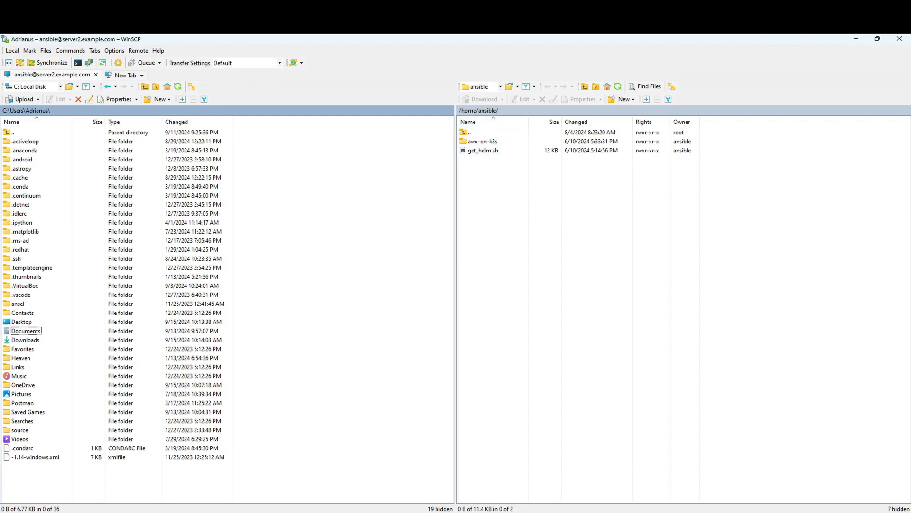
Run ls -ltra on server2, highlighting awx-on-k3s and get_helm.sh in the listing.
mouse_move(456, 512)
left_click(456, 487)
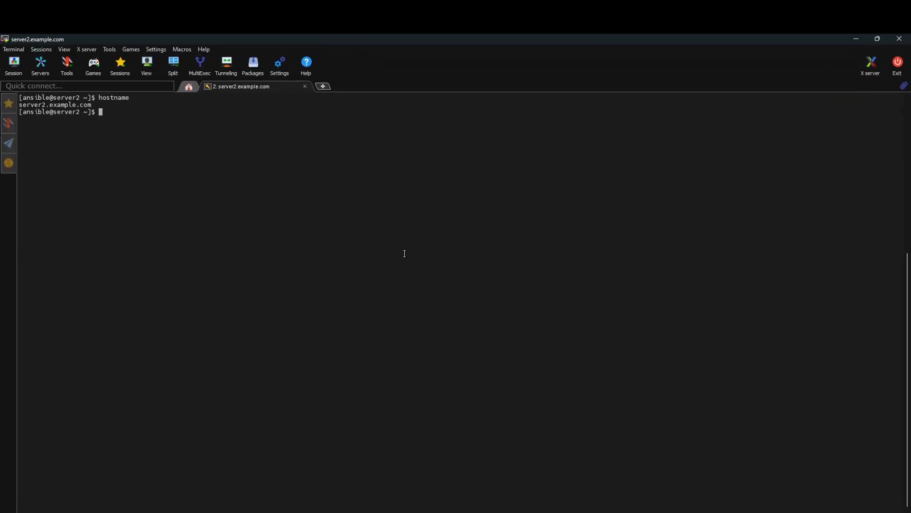
type("ls -ltra")
key("Return")
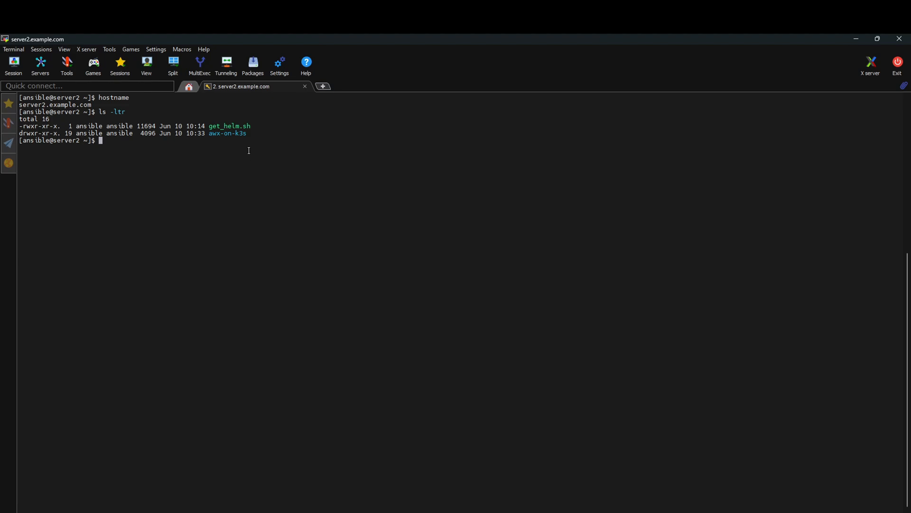
left_click_drag(210, 133, 241, 133)
left_click(263, 155)
double_click(214, 126)
left_click(321, 149)
left_click(855, 38)
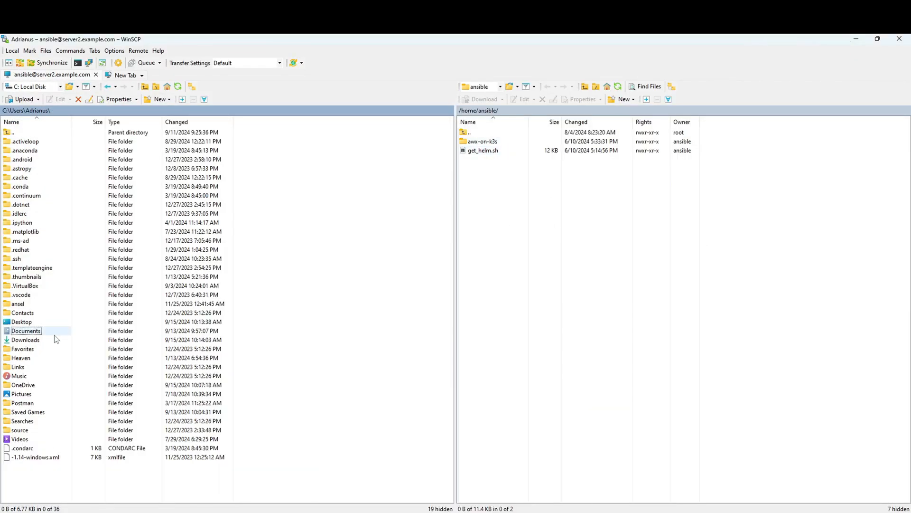
double_click(29, 323)
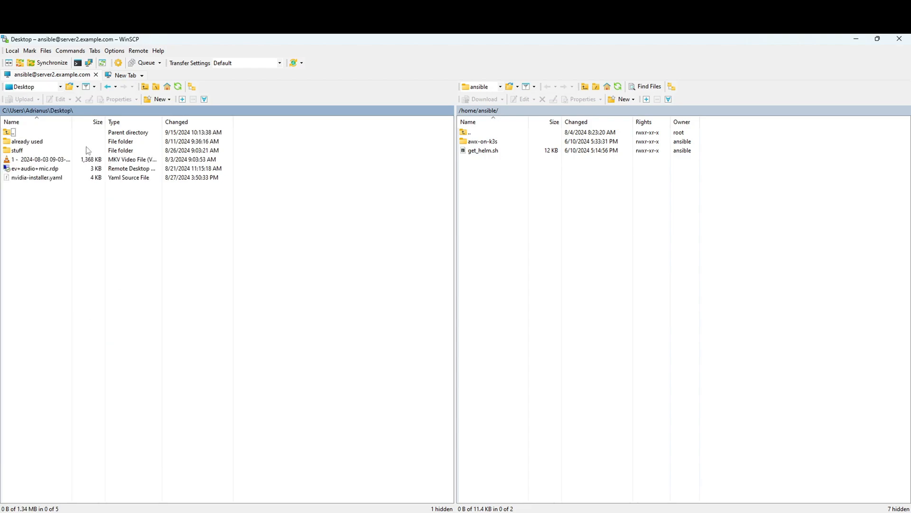
left_click_drag(74, 123, 150, 122)
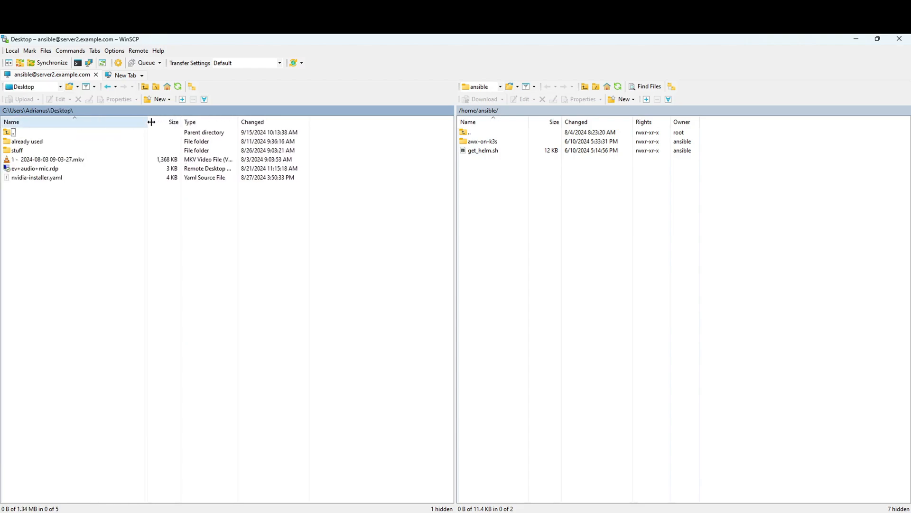
left_click(53, 161)
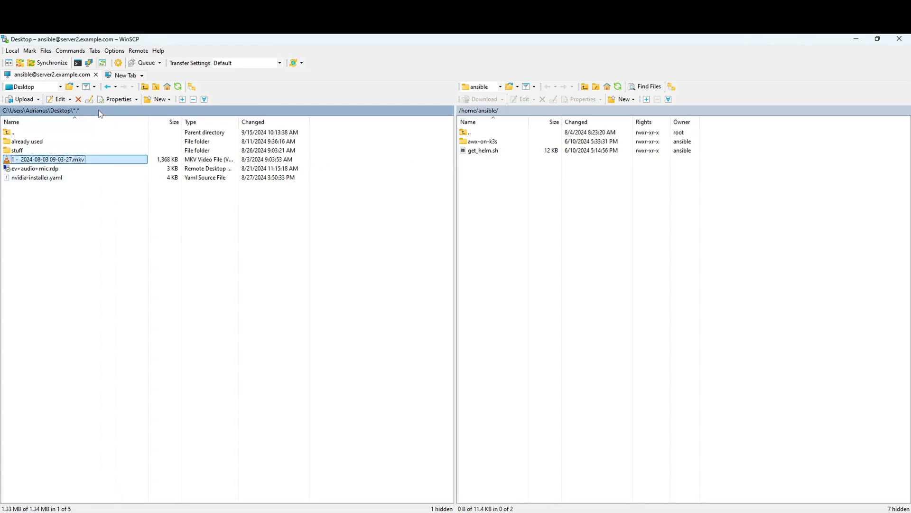
left_click_drag(51, 163, 543, 209)
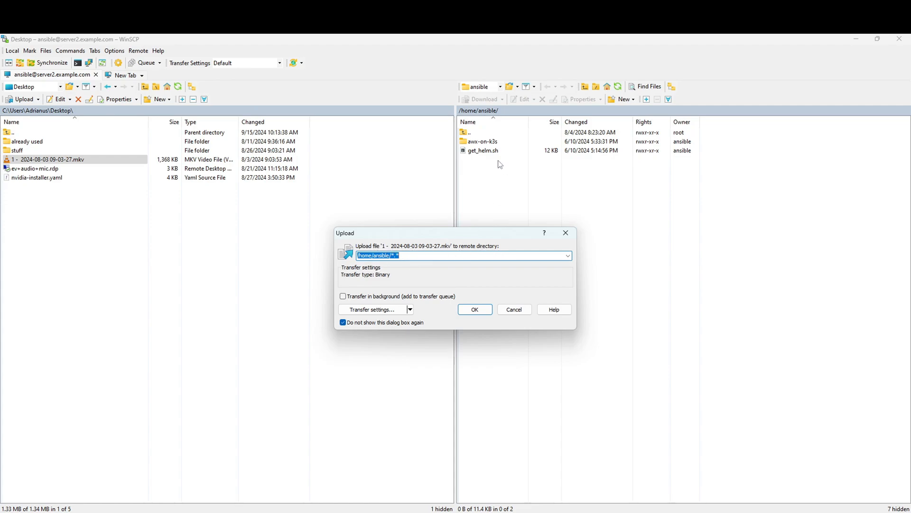
left_click(476, 309)
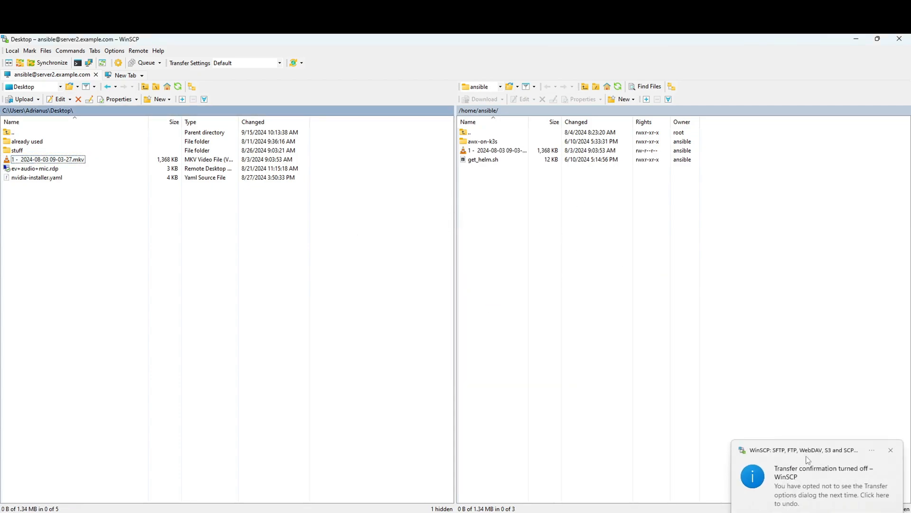
left_click(828, 472)
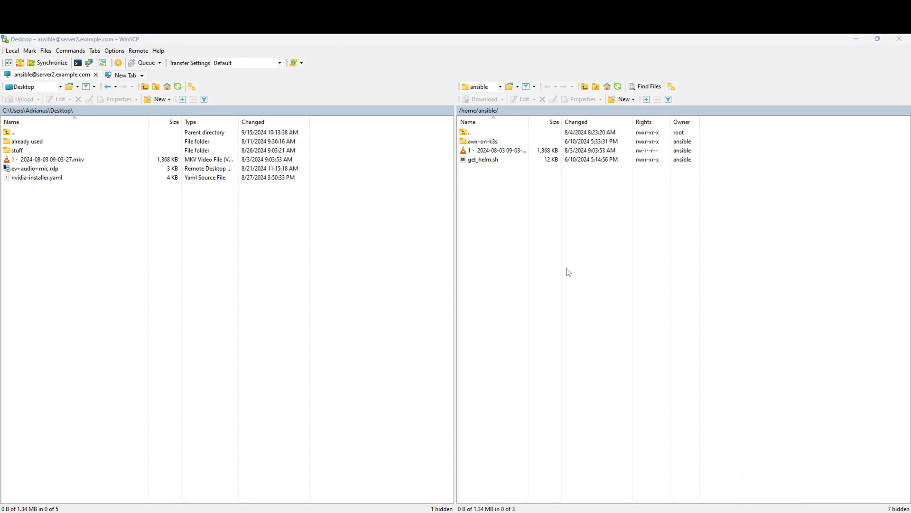
Create a new remote folder named Recordings in /home/ansible.
right_click(493, 190)
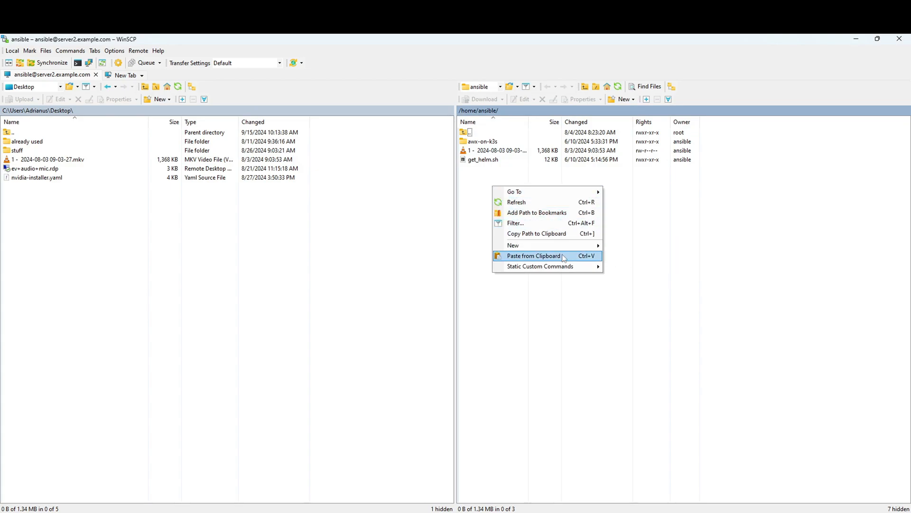
mouse_move(574, 246)
left_click(653, 257)
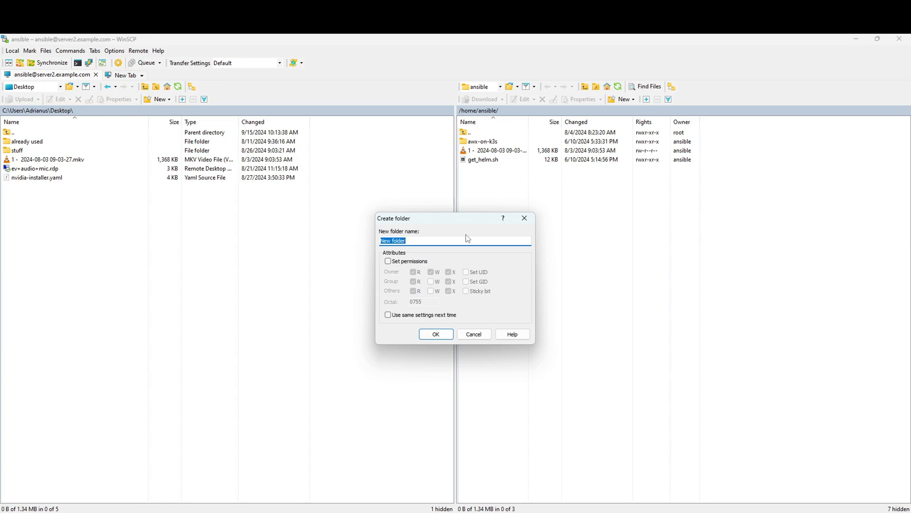
type("Recordings")
key("Return")
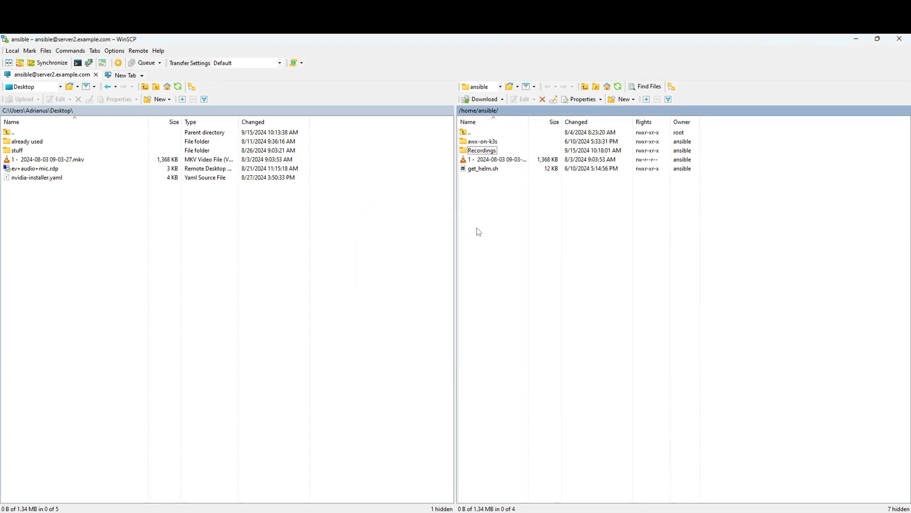
Delete the home-folder mkv copy and upload the mkv from the Desktop into Recordings.
left_click(496, 159)
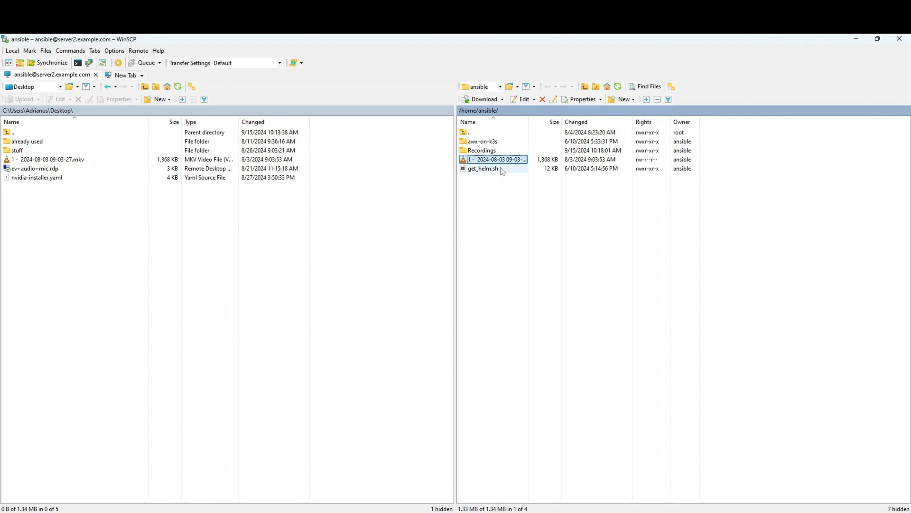
key("Delete")
left_click(469, 302)
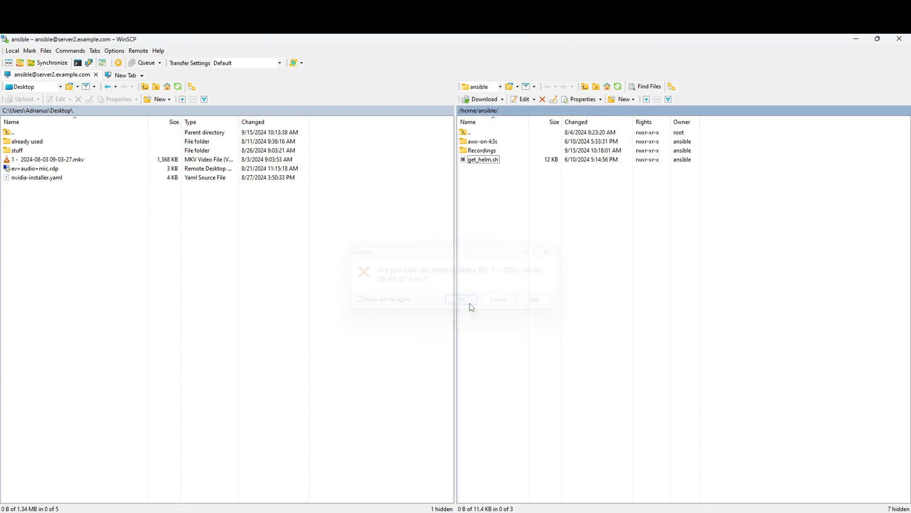
left_click(18, 161)
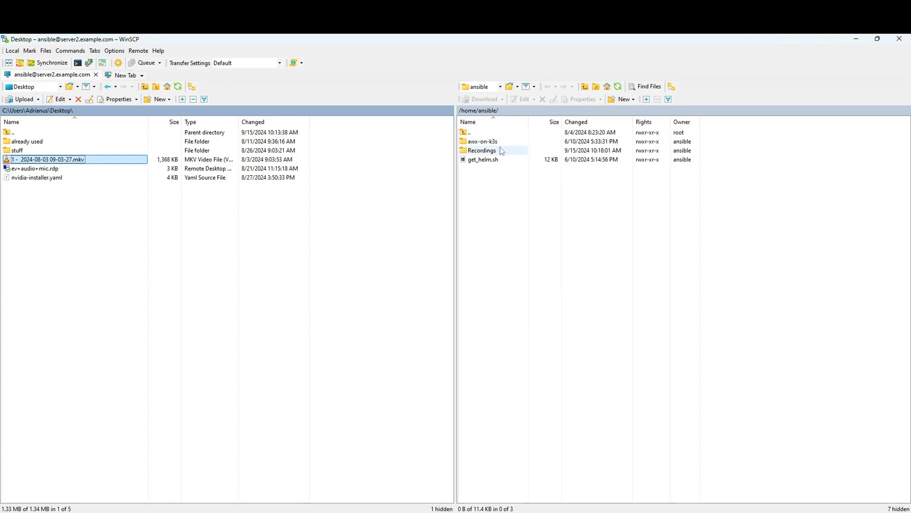
double_click(481, 150)
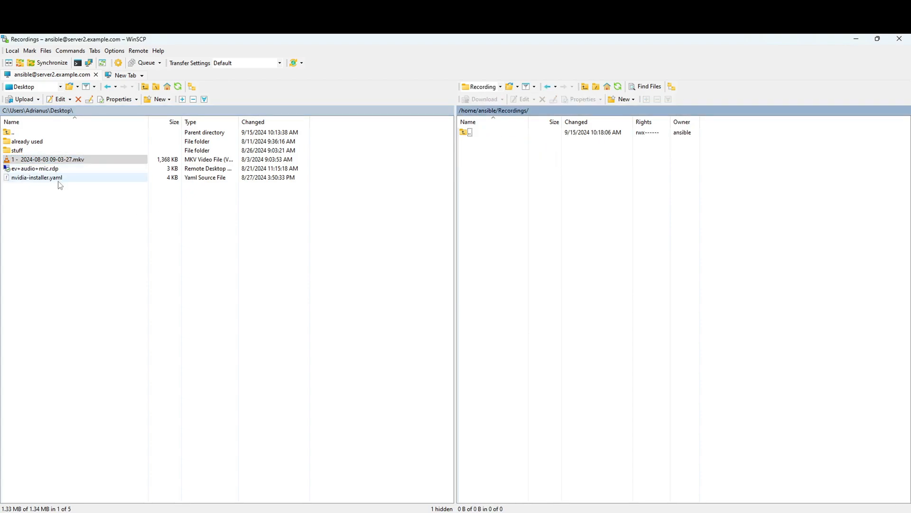
left_click(53, 162)
left_click_drag(53, 165, 594, 181)
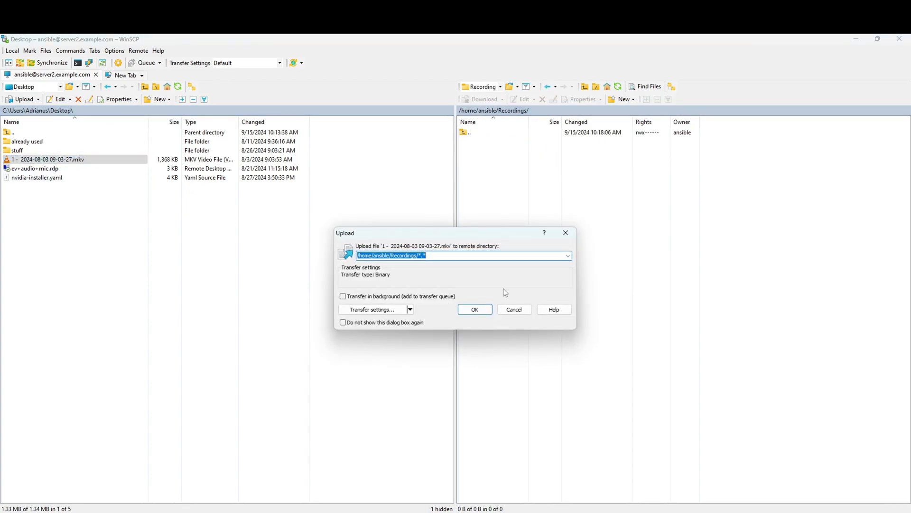
left_click(468, 309)
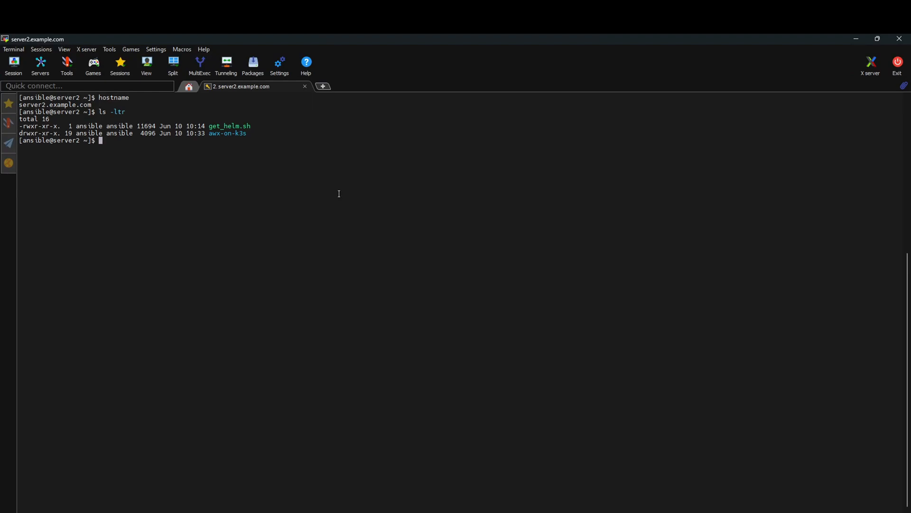
Run ls -lt and ls -l Recordings/ to confirm the 1400396-byte mkv, then return to WinSCP.
type("ls -ltr")
key("Return")
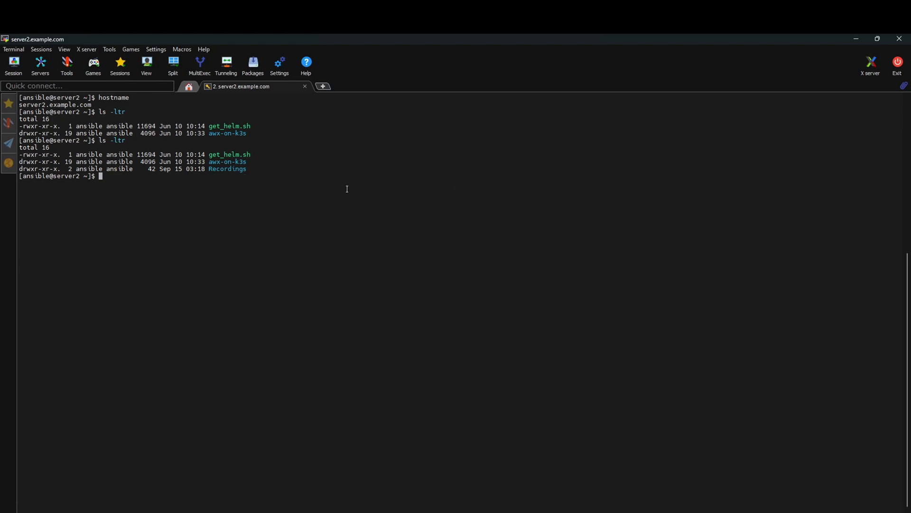
type("c")
type(" Re")
key("BackSpace")
key("BackSpace")
key("BackSpace")
key("BackSpace")
type("ls -l Re")
key("Tab")
key("Return")
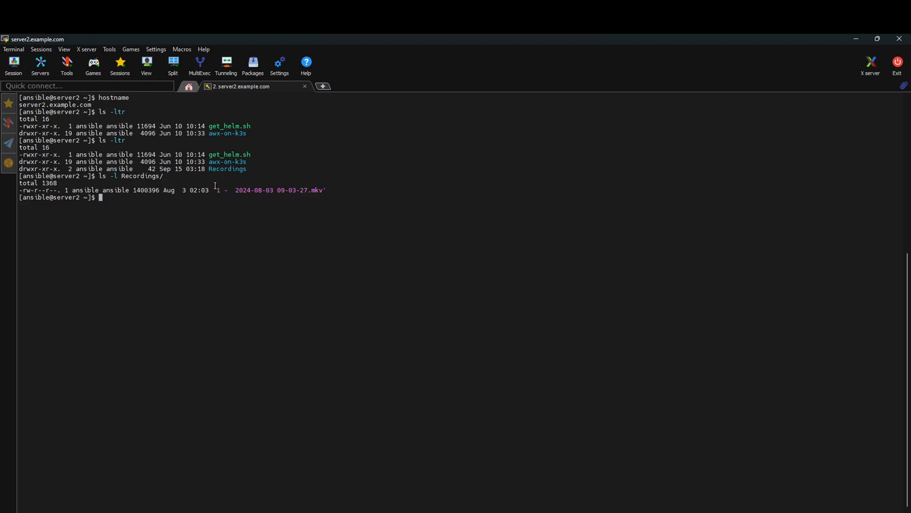
left_click_drag(216, 190, 314, 189)
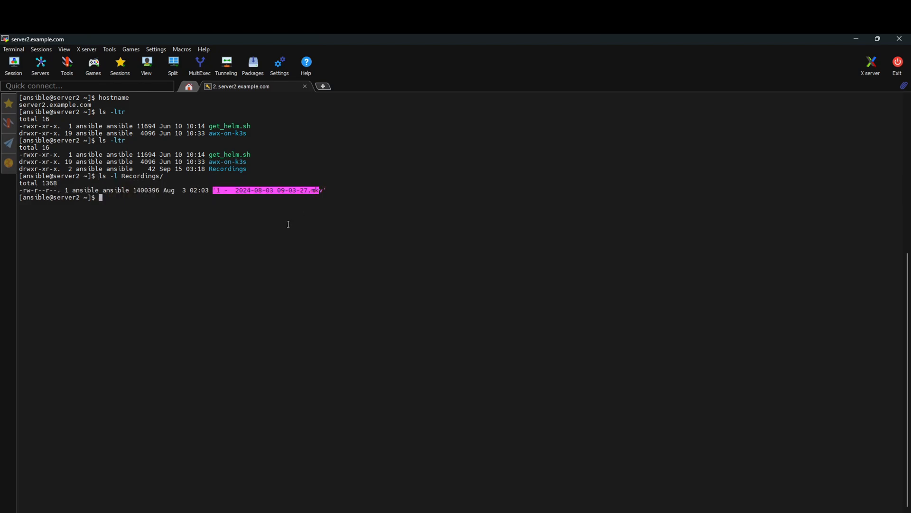
left_click(256, 225)
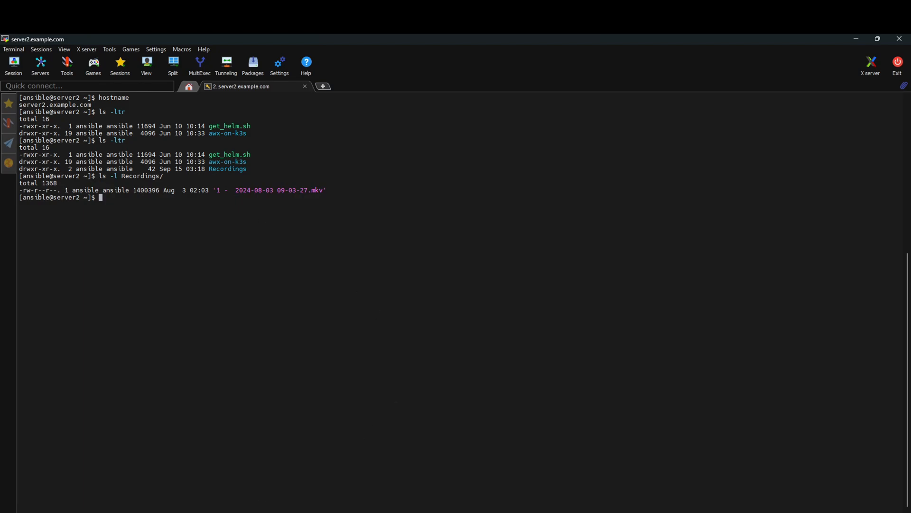
mouse_move(247, 512)
key("alt+Tab")
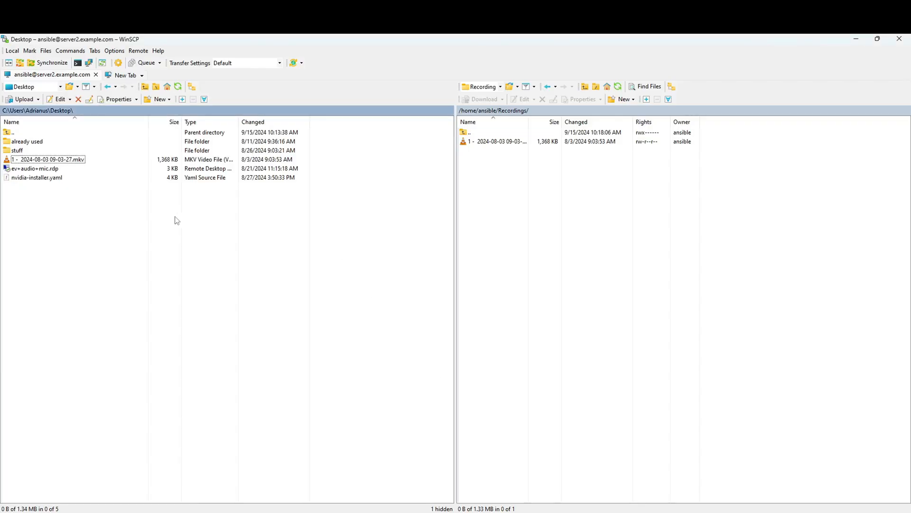
Delete the local mkv recording from the Desktop, sending it to the recycle bin.
left_click(35, 159)
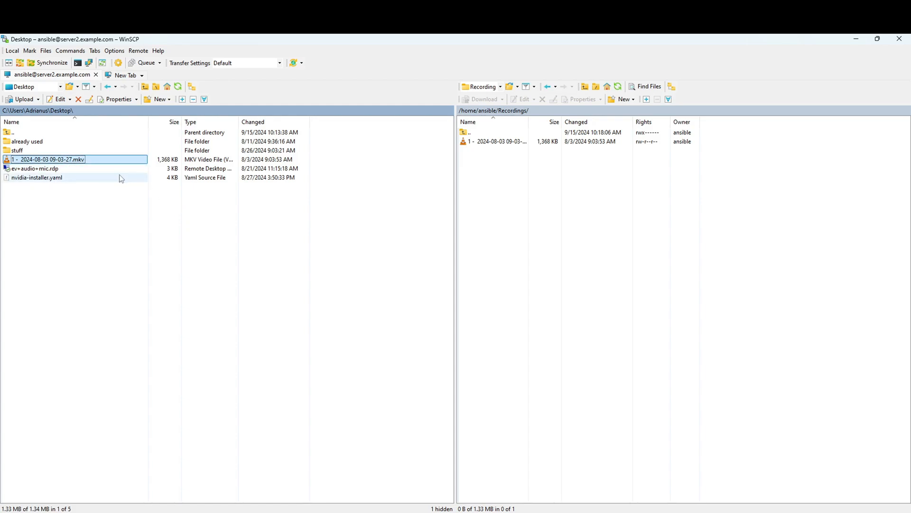
key("Delete")
left_click(466, 300)
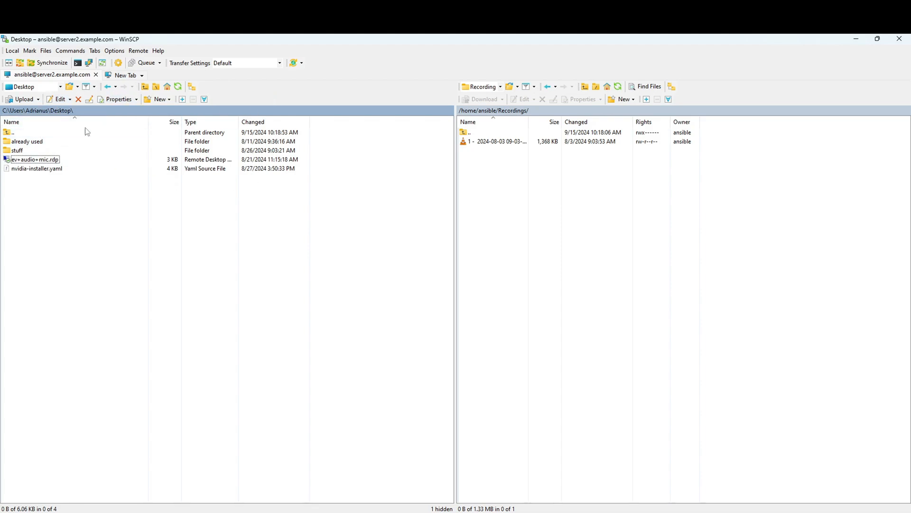
Download the 1,368 KB mkv from remote /home/ansible/Recordings back to the local Desktop.
left_click(490, 143)
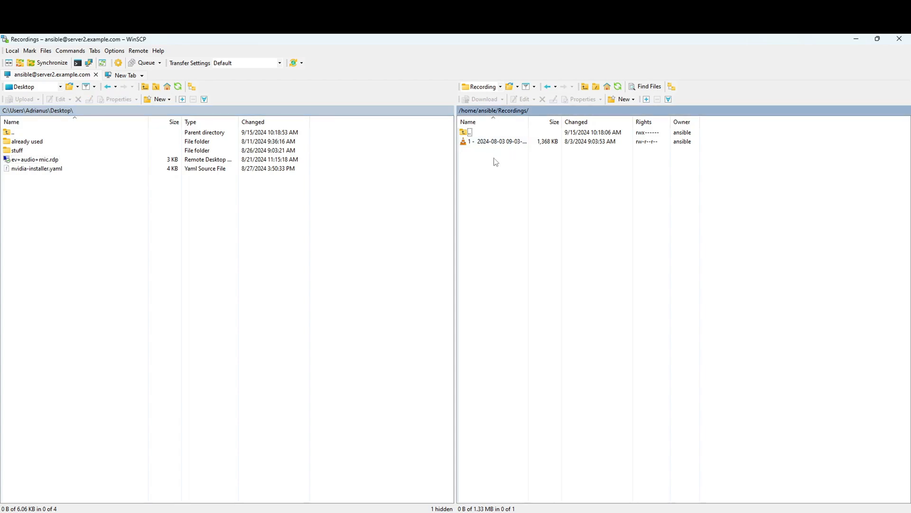
left_click_drag(490, 144, 136, 224)
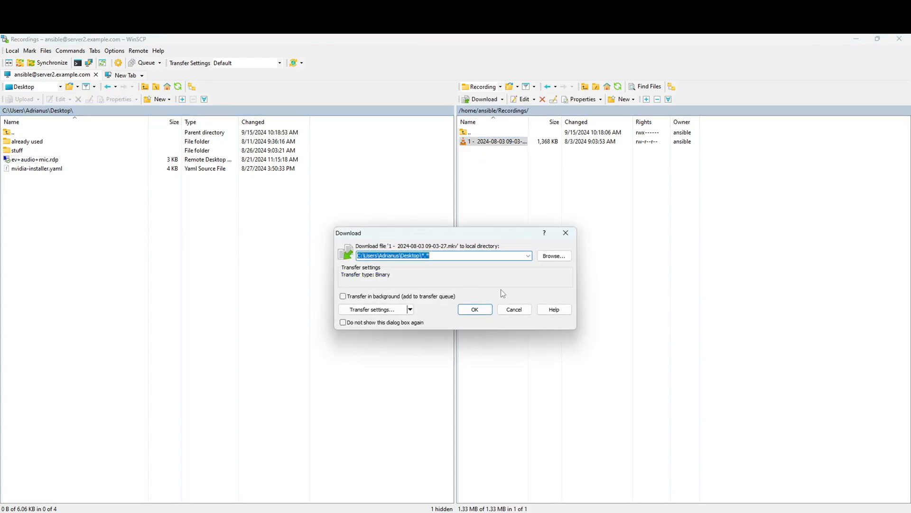
left_click(475, 310)
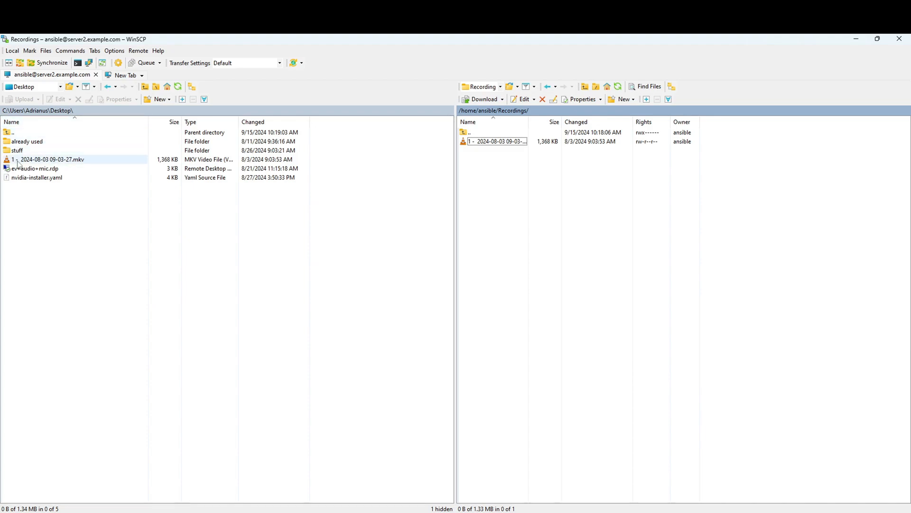
left_click(148, 238)
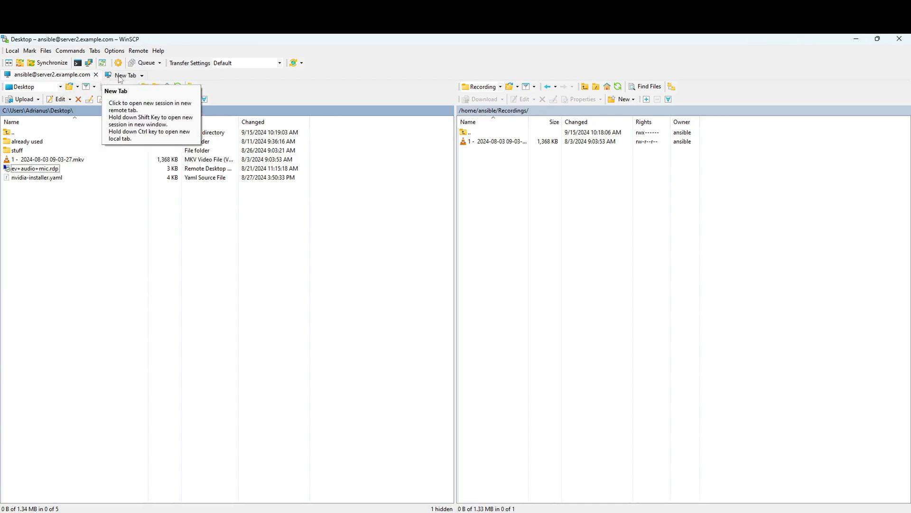
Fill in a new SFTP login for host server3.example.com with the server user name and password.
left_click(120, 75)
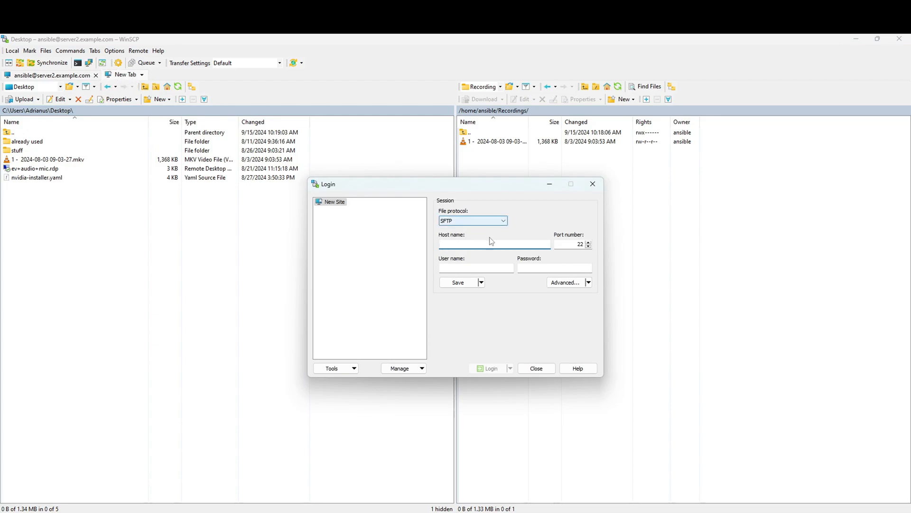
left_click(497, 221)
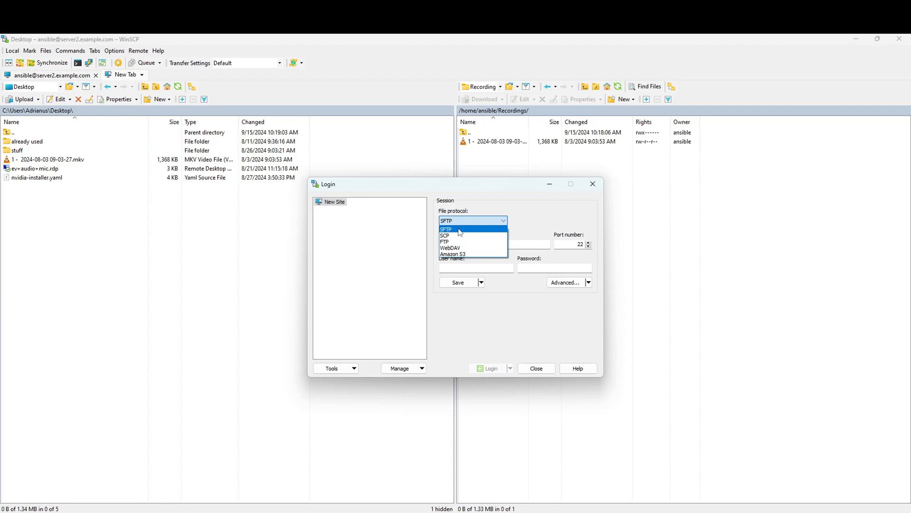
left_click(461, 233)
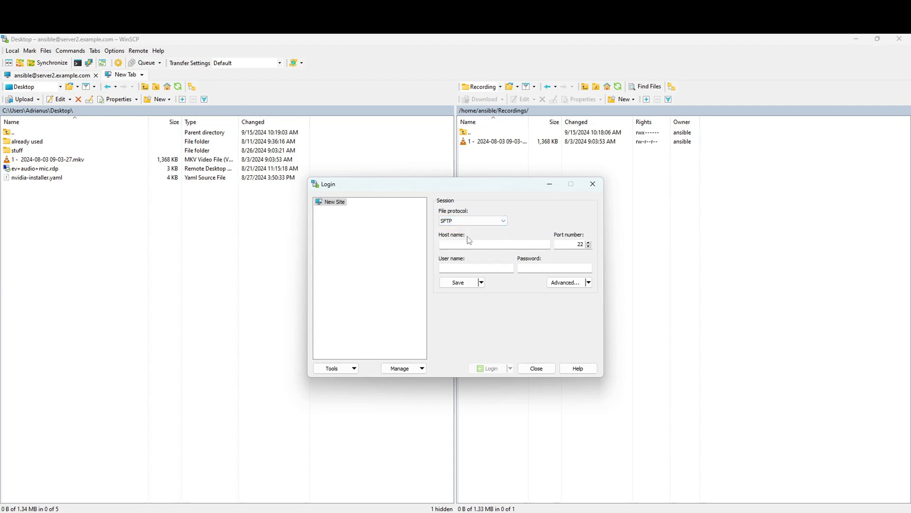
left_click(487, 245)
left_click(497, 244)
type("server3.example.com")
left_click(479, 267)
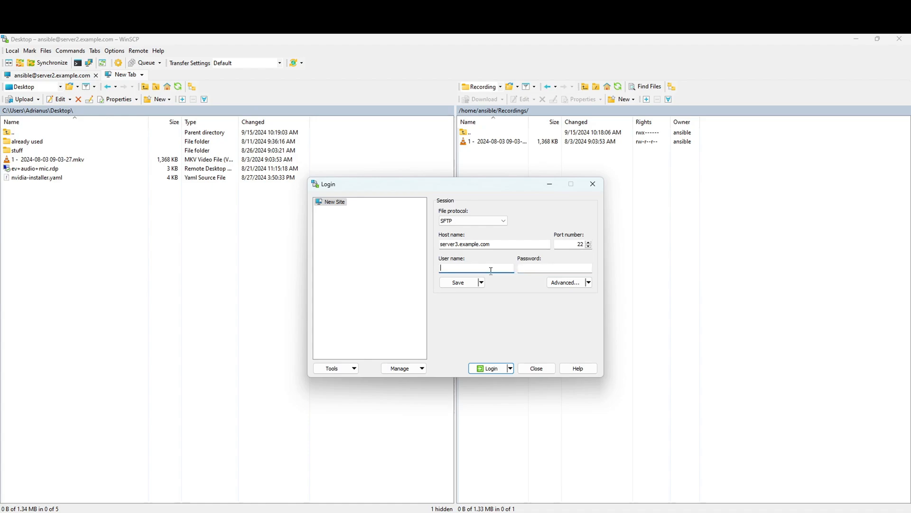
type("ansible")
key("Tab")
type("an")
double_click(498, 247)
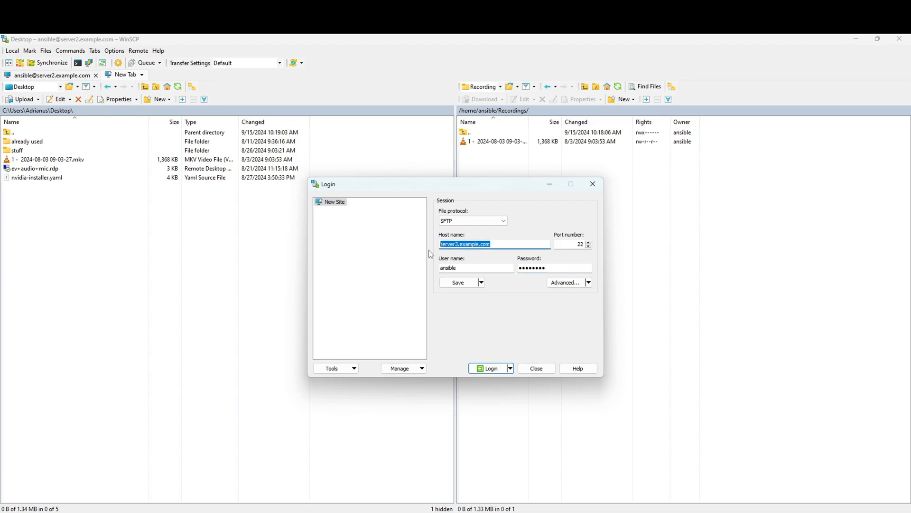
Try logging in to server3.example.com, then cancel the failed host search and close the login dialog.
left_click(494, 369)
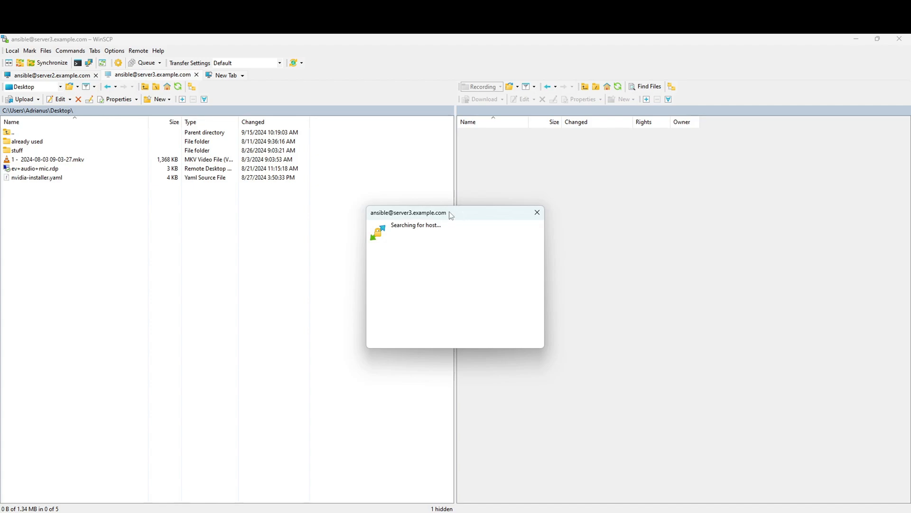
left_click_drag(451, 215, 492, 183)
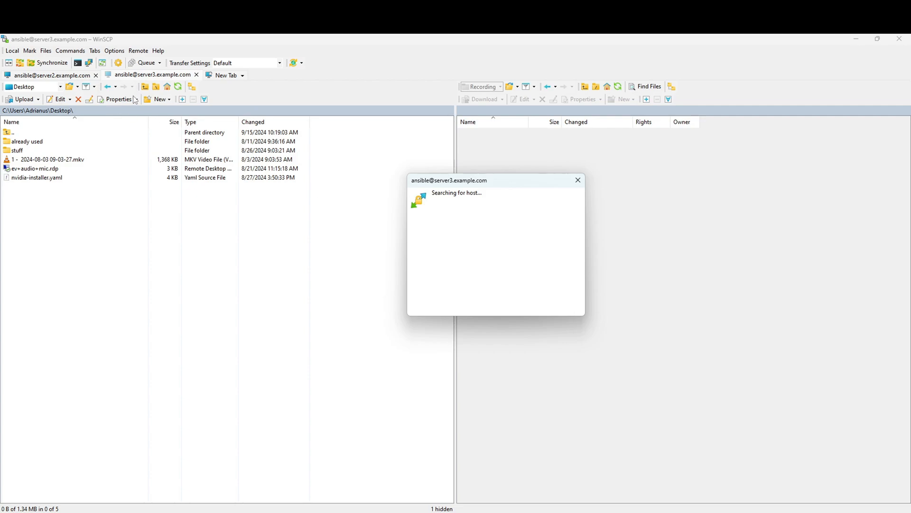
left_click(578, 180)
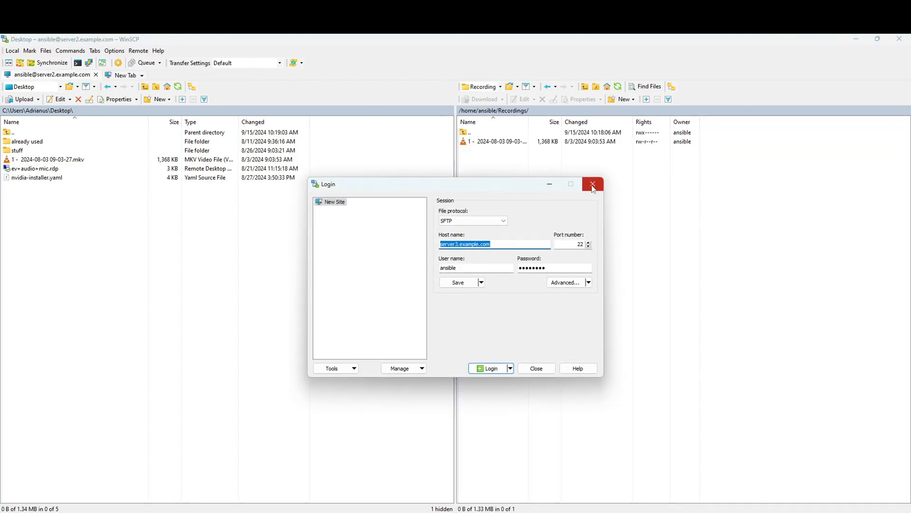
left_click(592, 185)
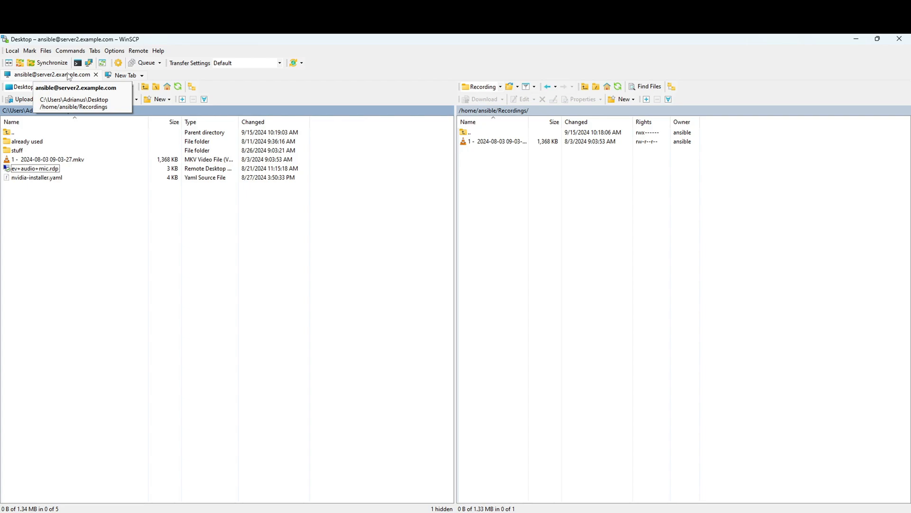
Dismiss the new-session login dialog and bring Firefox's WinSCP download page to the front.
left_click(128, 79)
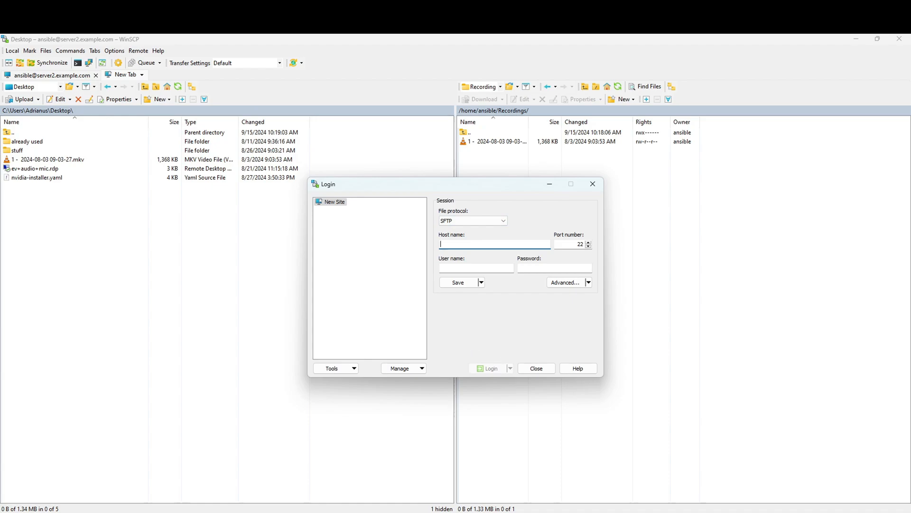
key("Escape")
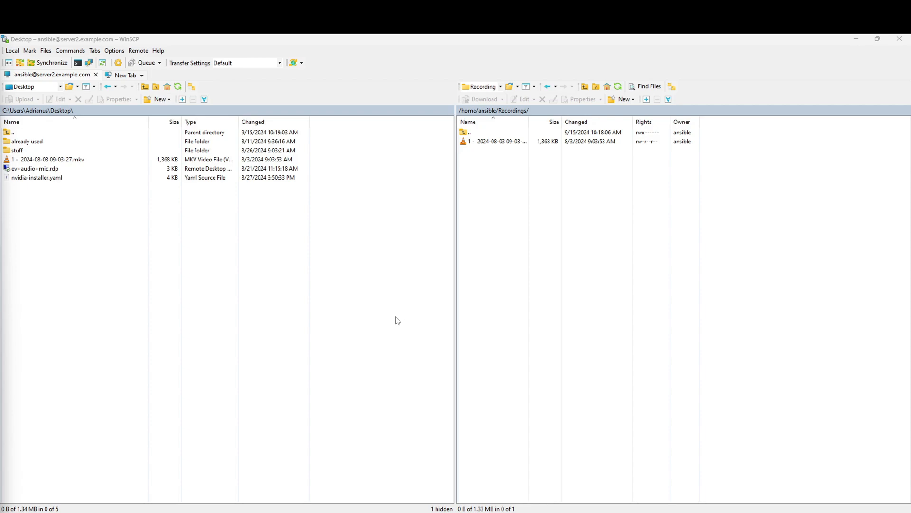
left_click(324, 497)
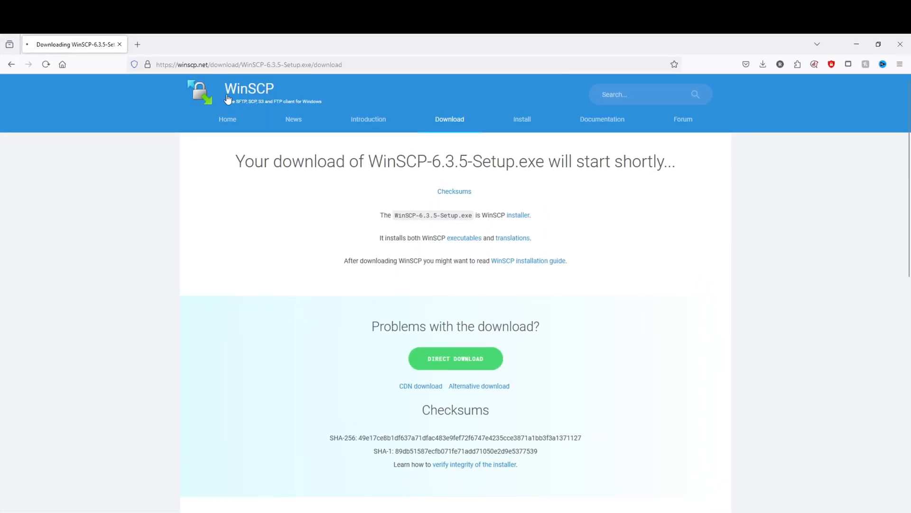
Go from the download page to the WinSCP home page at winscp.net/eng/index.php.
left_click(227, 99)
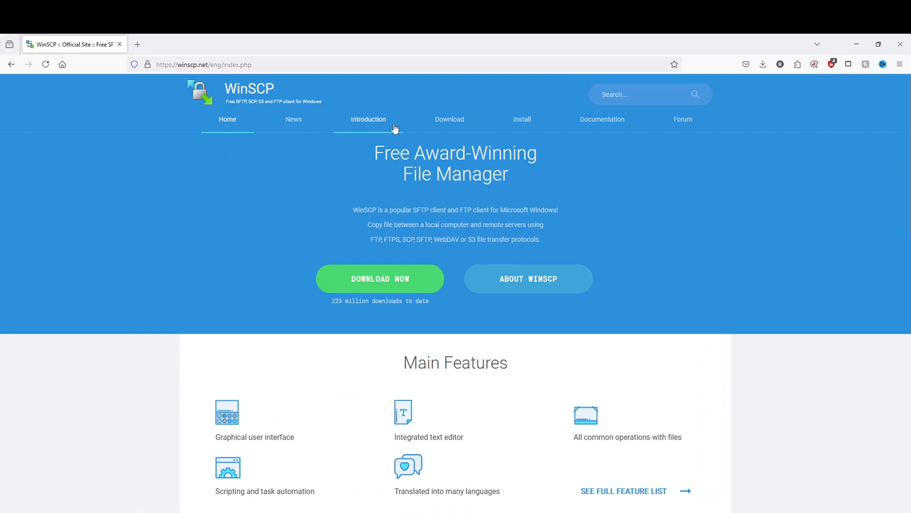